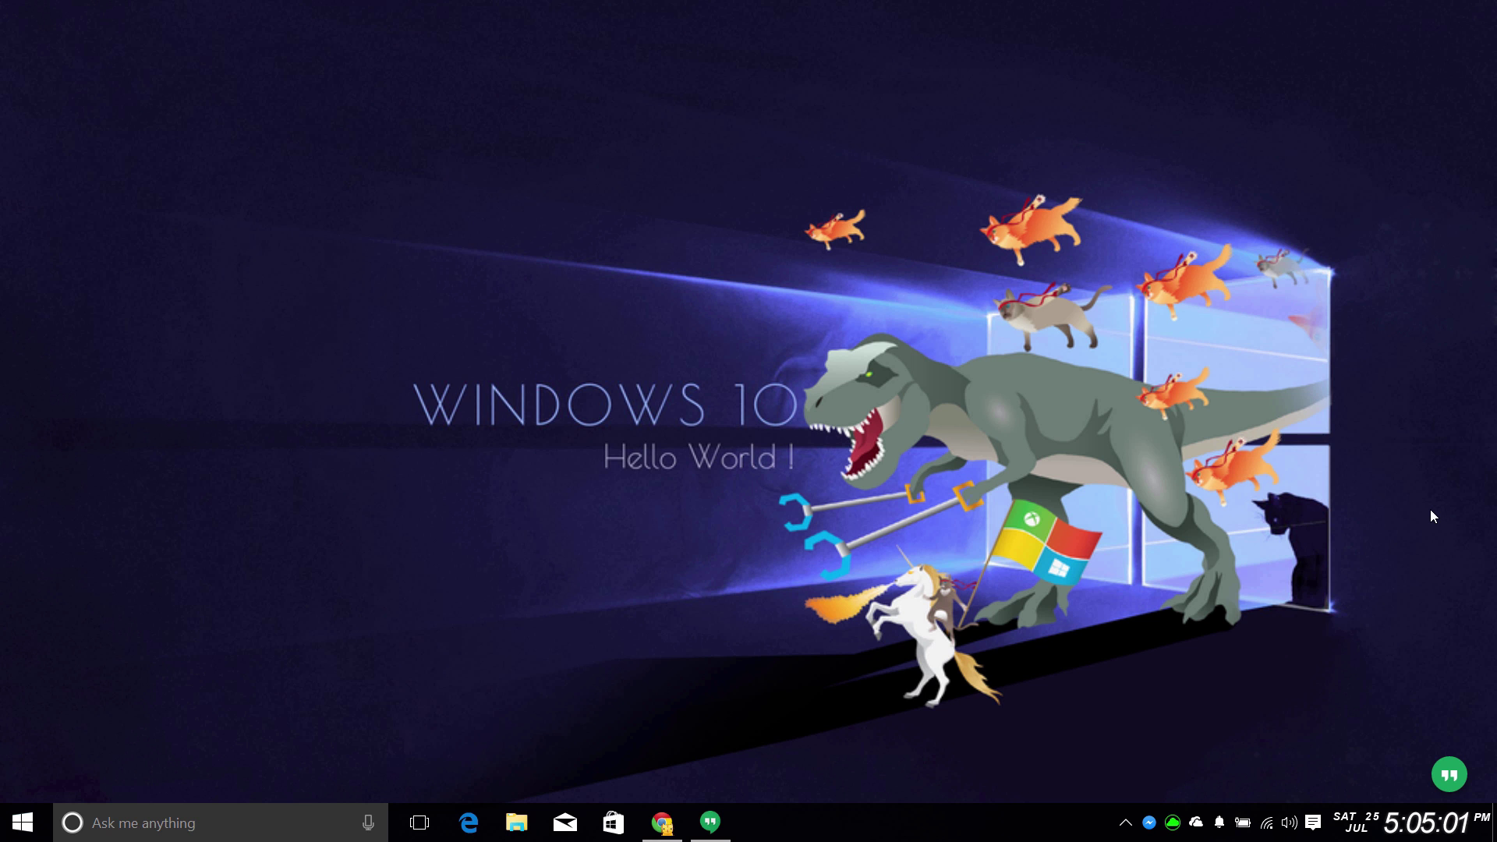
- Open the classic Windows 7 style Start10 menu and bring up the Start button's shortcut menu
{"action": "key", "text": "super"}
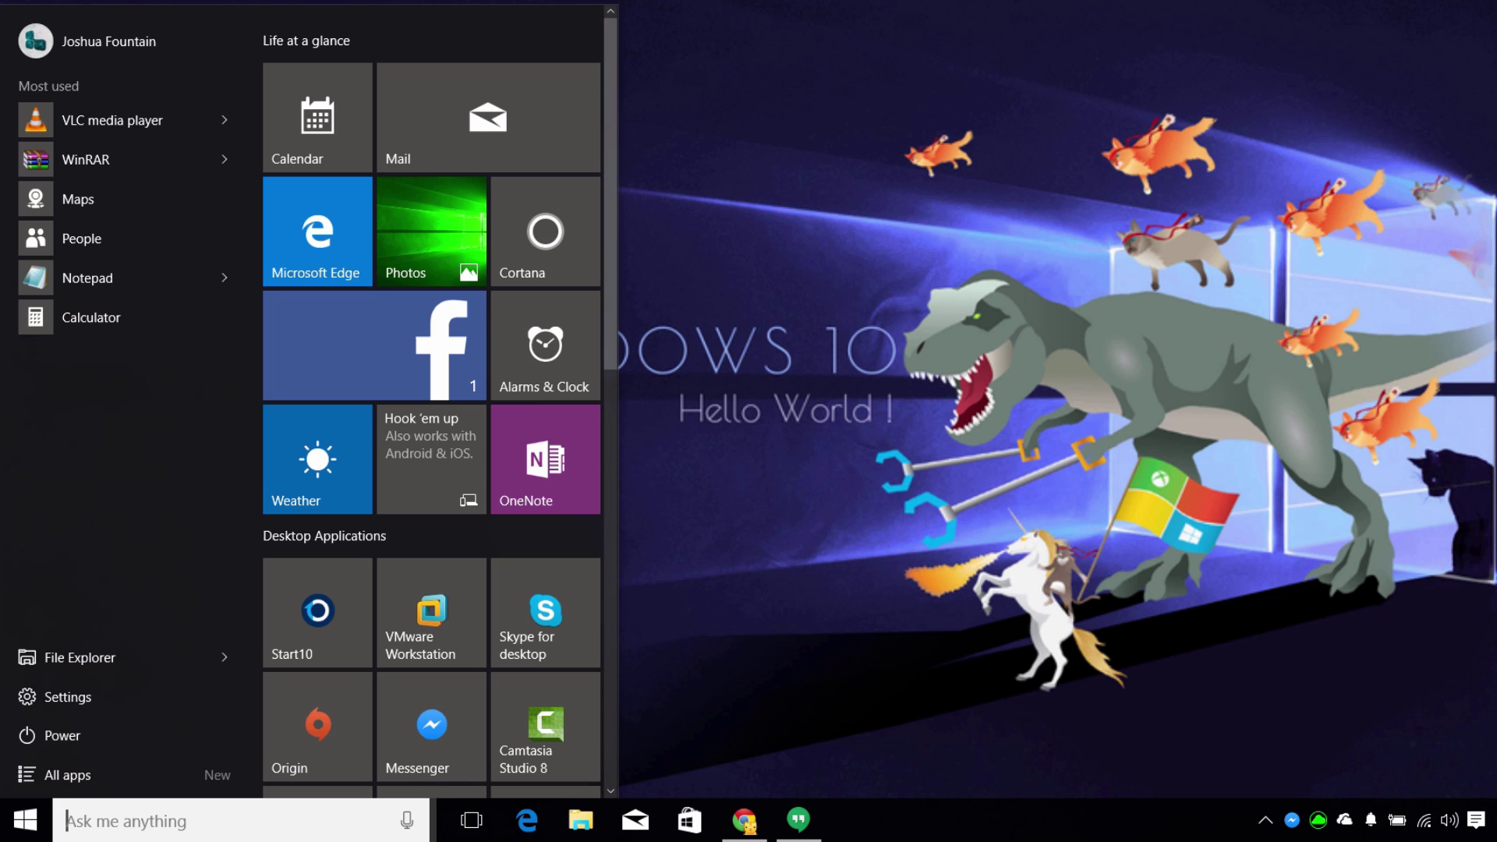
{"action": "key", "text": "super"}
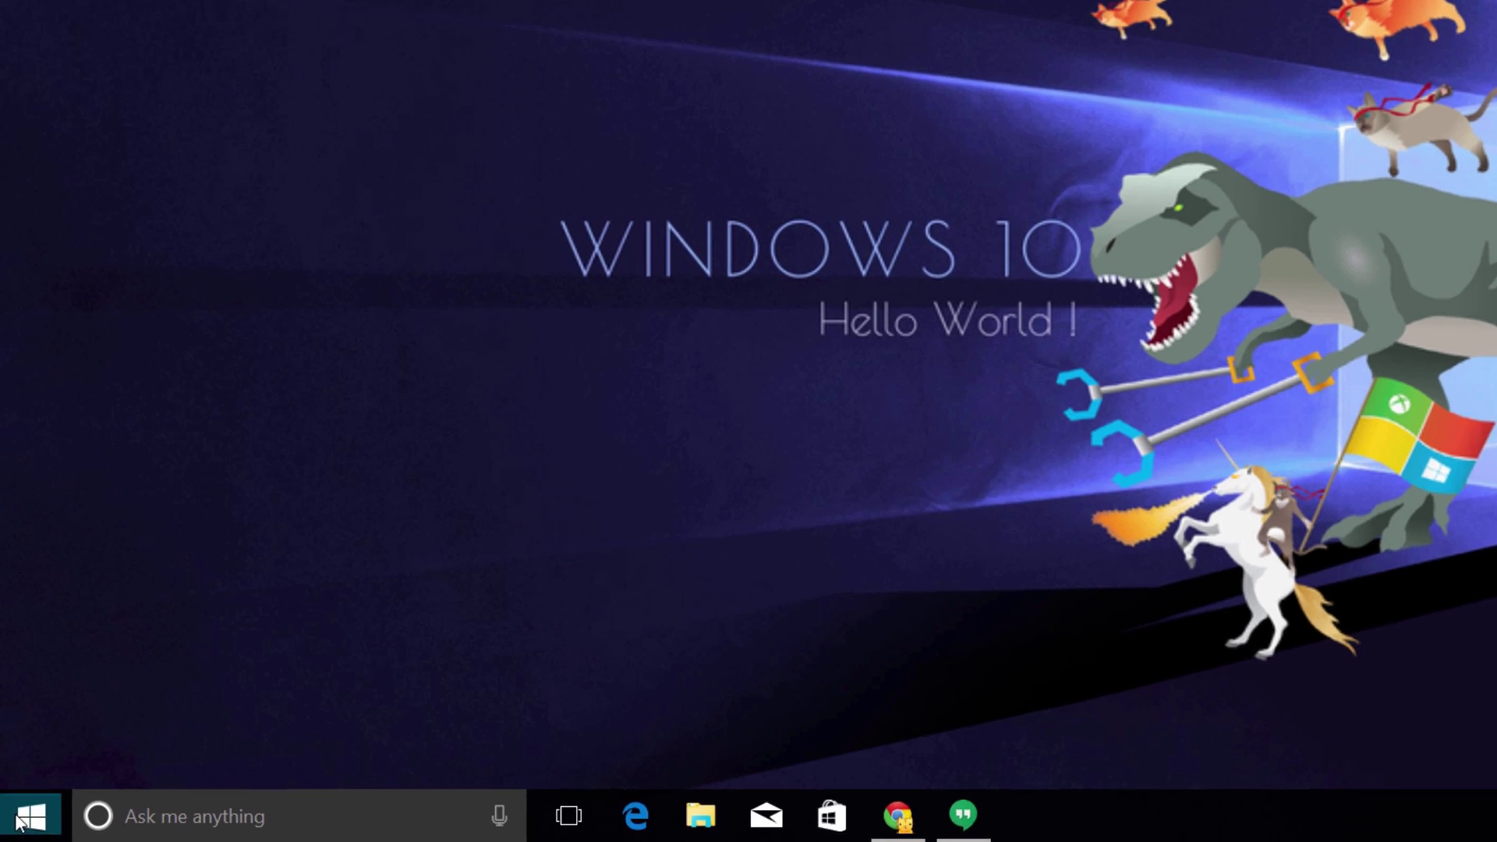
{"action": "key", "text": "super"}
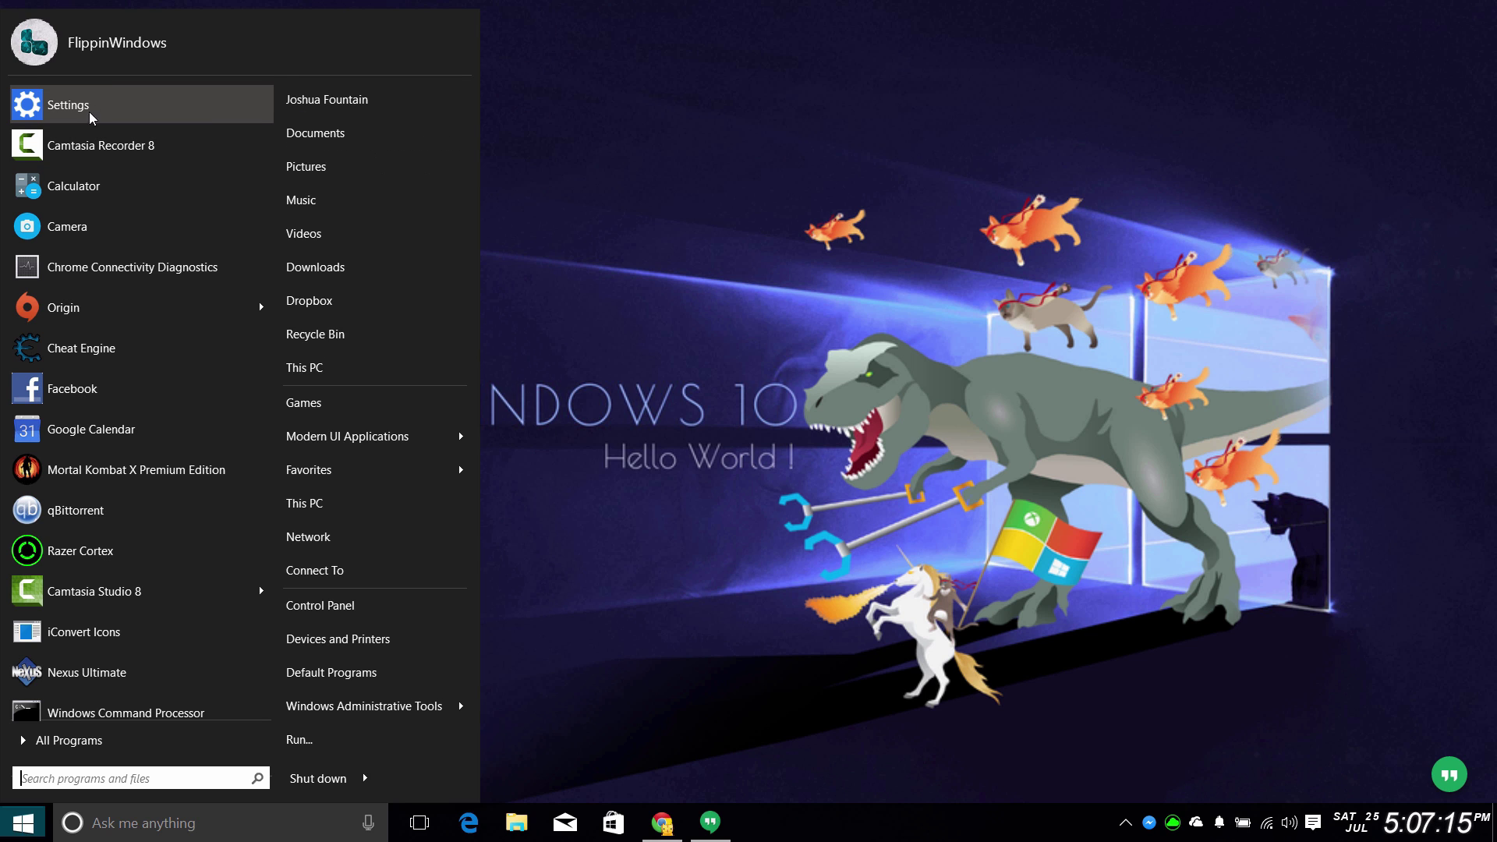
{"action": "mouse_move", "coordinate": [157, 304]}
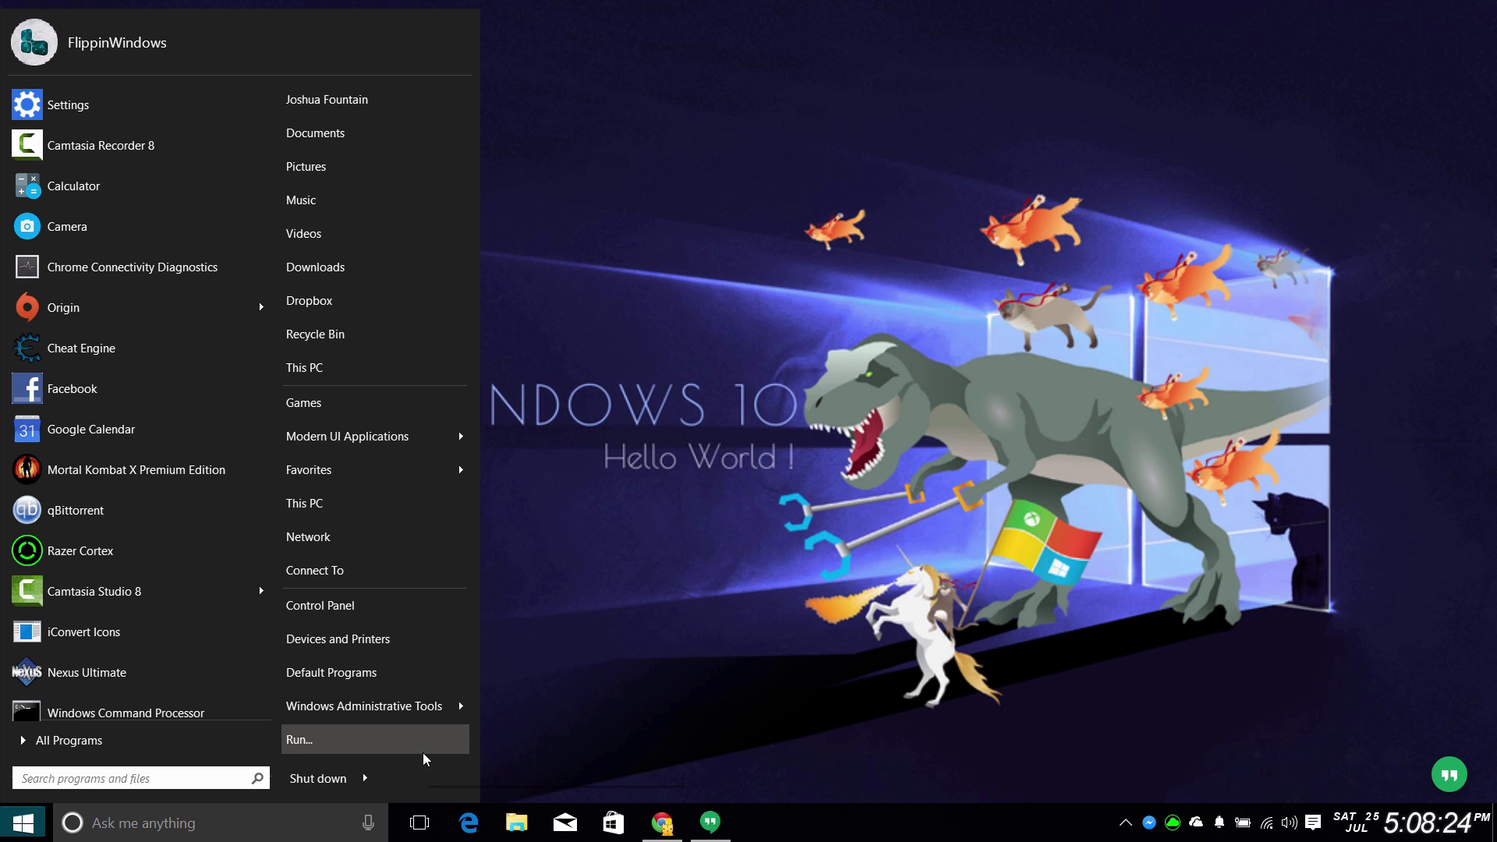
{"action": "right_click", "coordinate": [435, 781]}
- In Configure Start10, set the Start button to the custom MetroL-32x32C image
{"action": "left_click", "coordinate": [445, 787]}
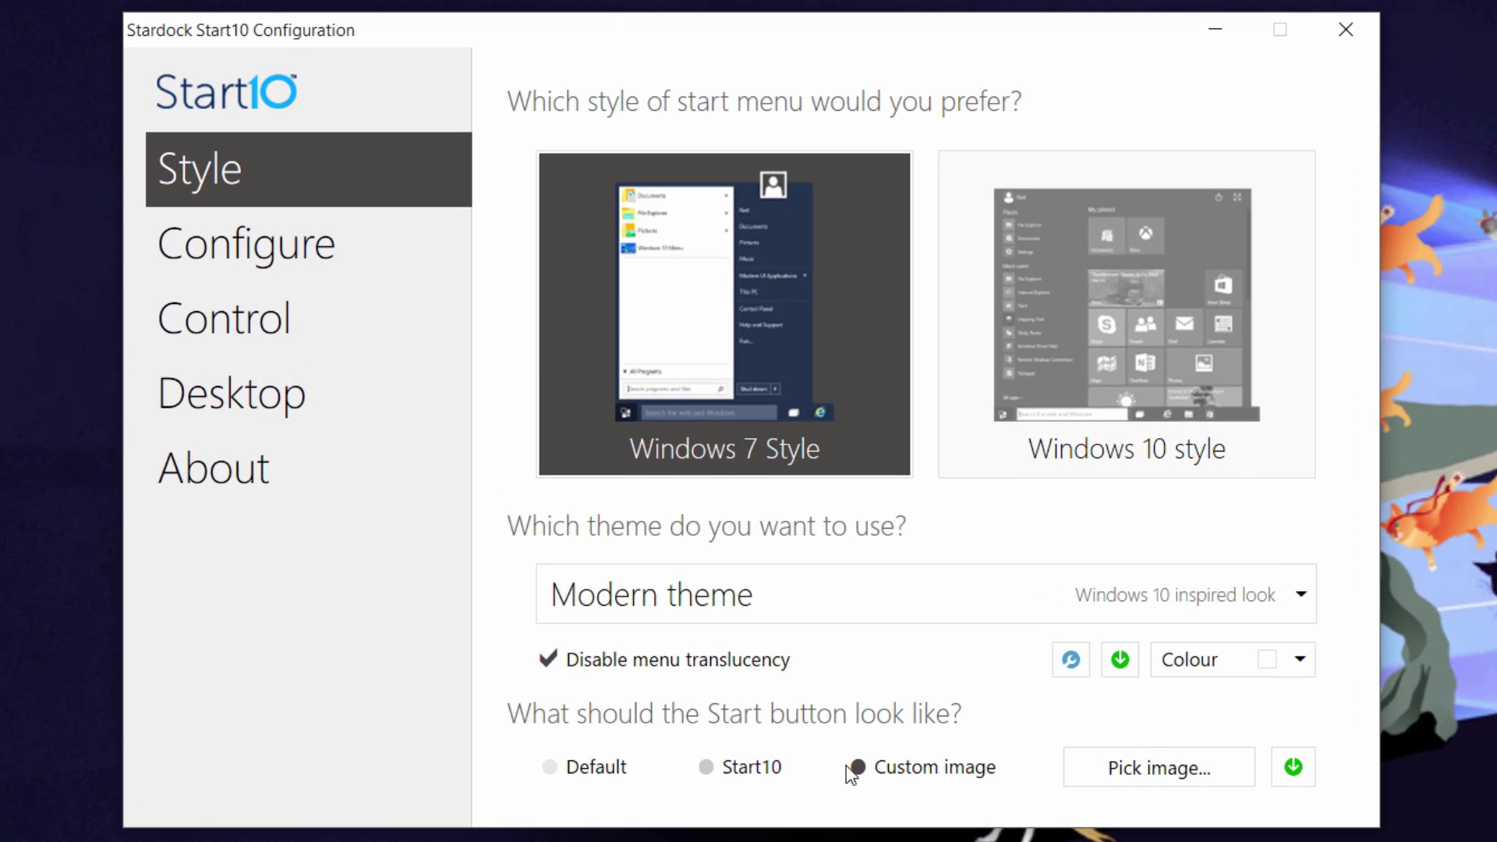
{"action": "left_click", "coordinate": [857, 767]}
{"action": "left_click", "coordinate": [1102, 786]}
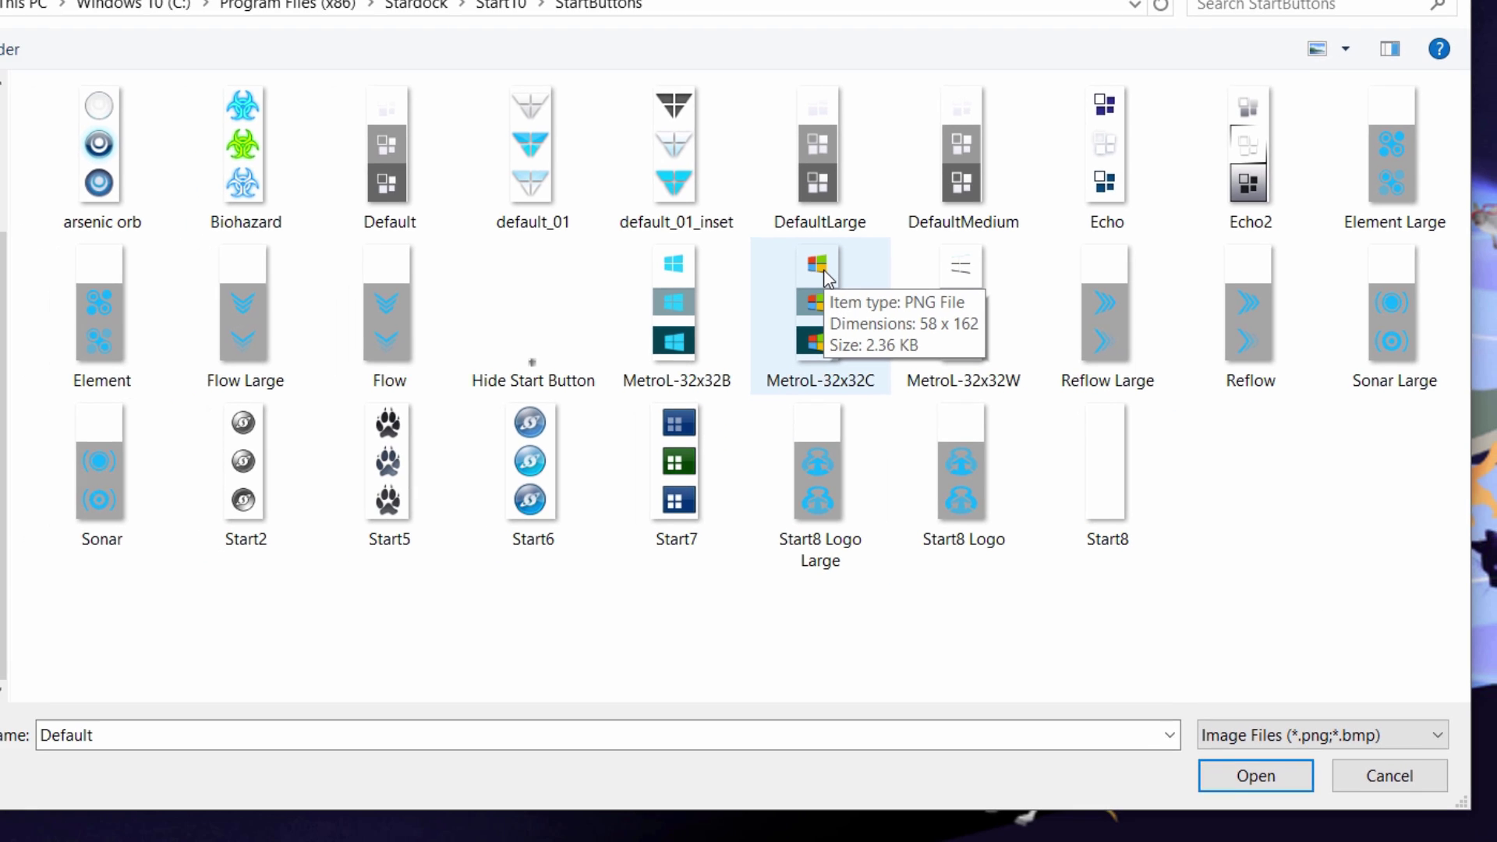
{"action": "left_click", "coordinate": [806, 279]}
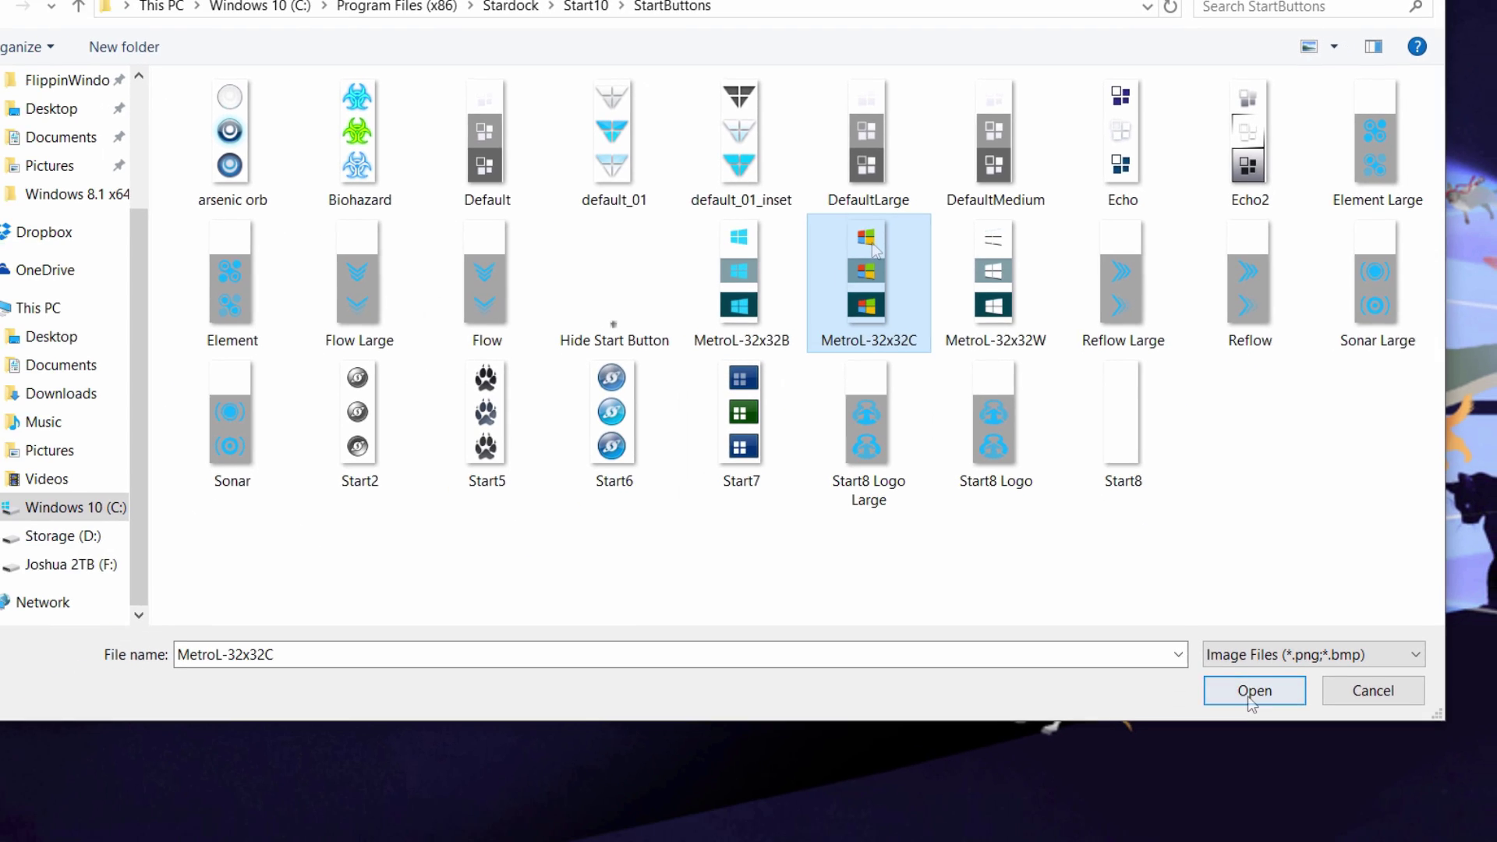
{"action": "left_click", "coordinate": [1256, 808]}
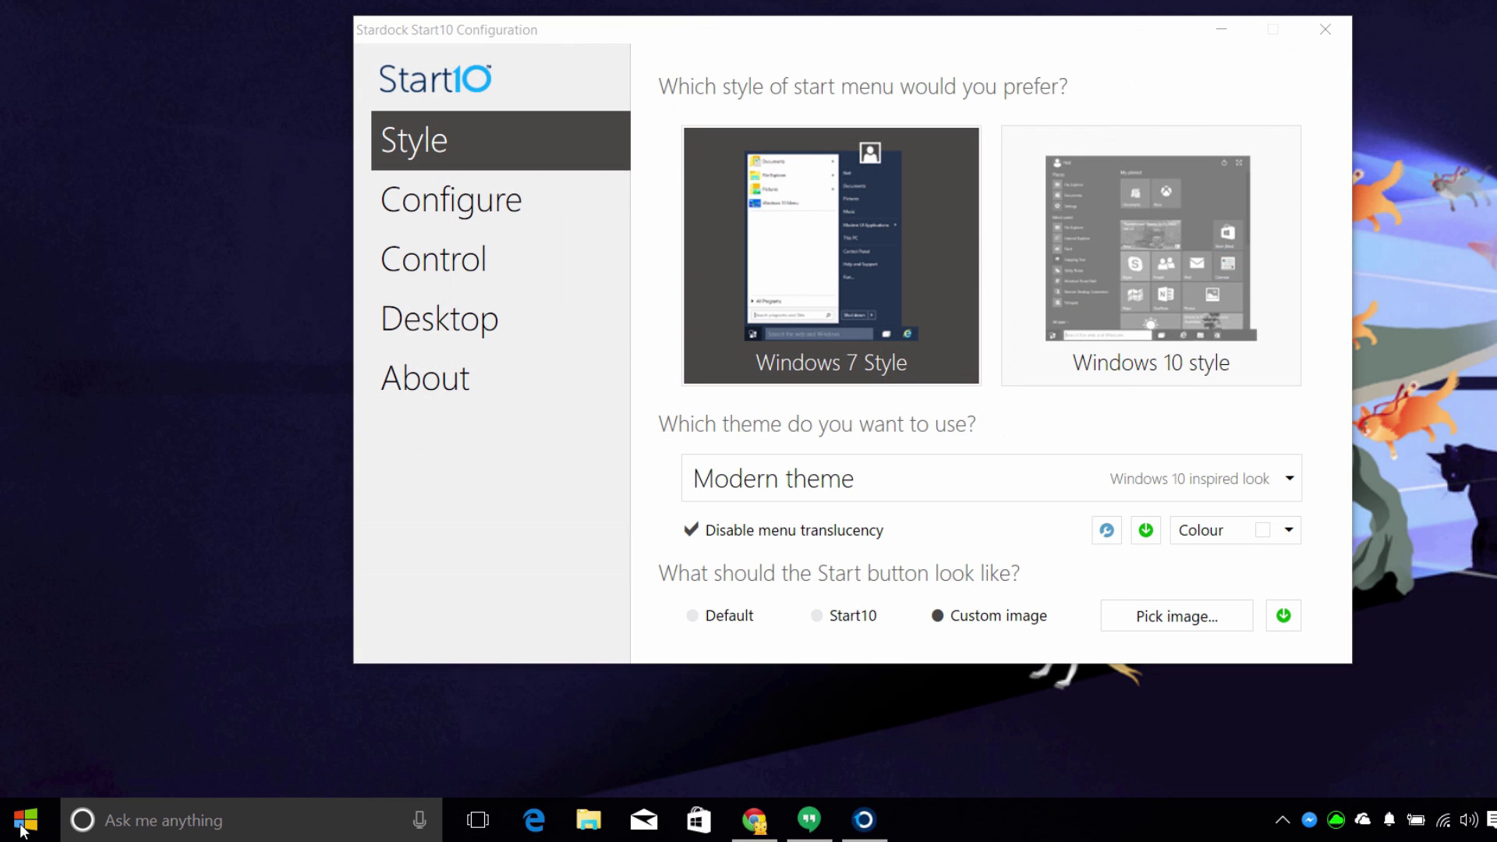
- Preview the new Start button in the Start menu and move the configuration window up-right
{"action": "left_click", "coordinate": [22, 830]}
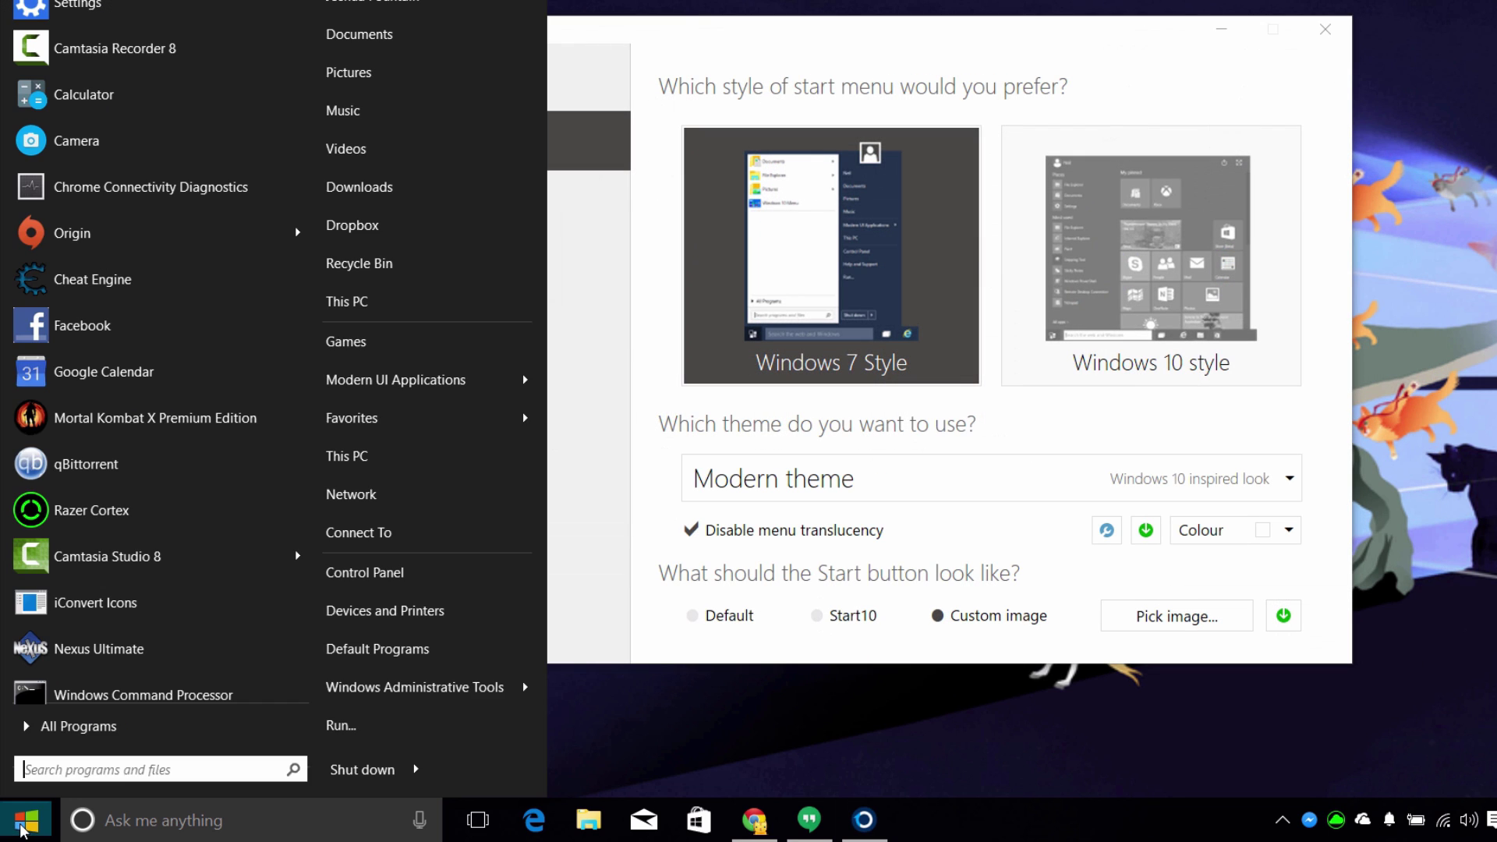
{"action": "left_click", "coordinate": [810, 45]}
{"action": "left_click_drag", "start_coordinate": [811, 44], "coordinate": [858, 11]}
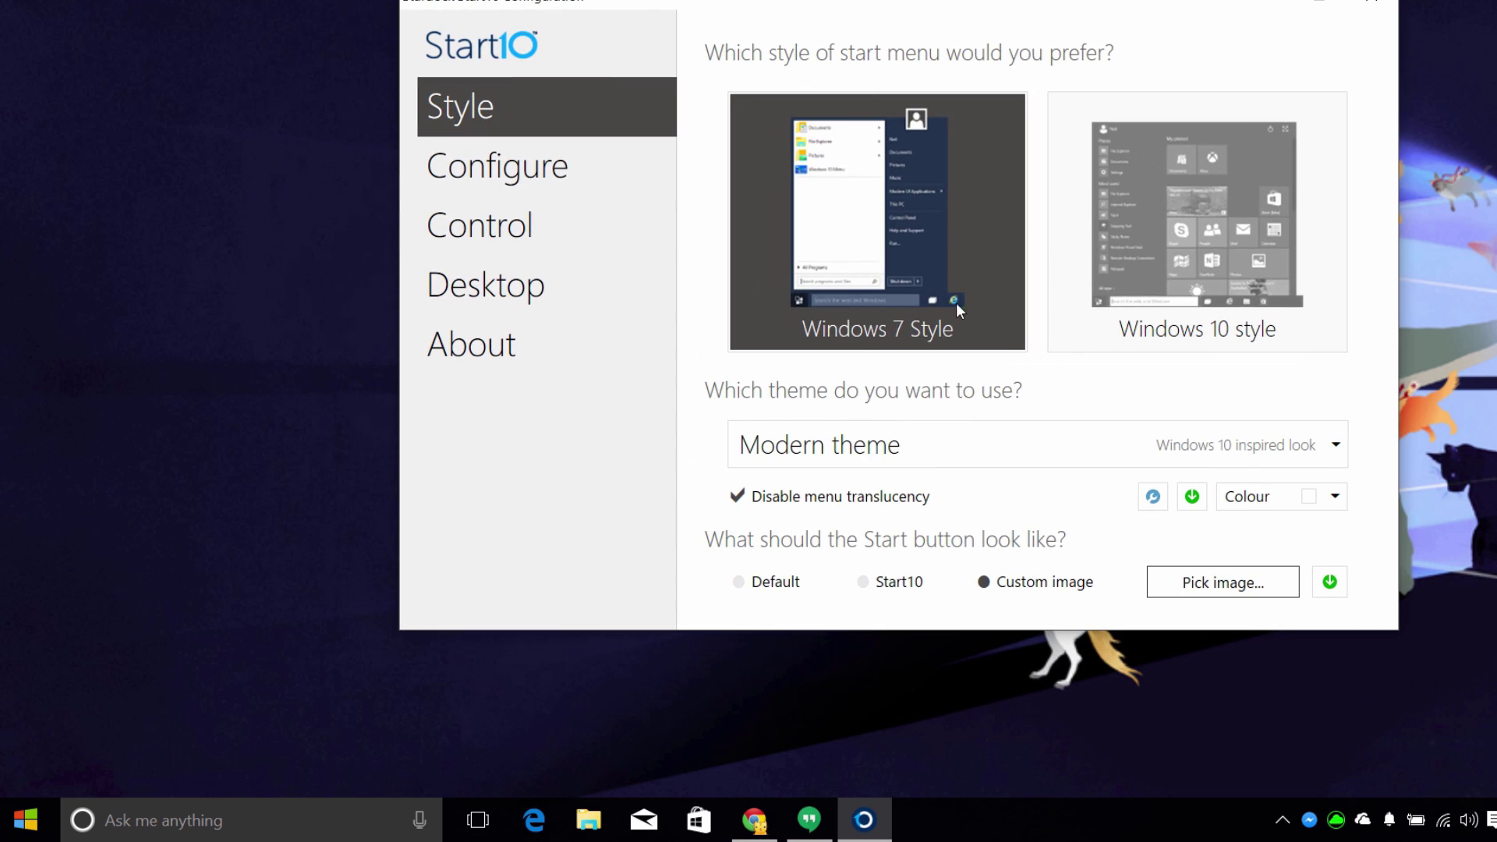
- Preview Windows 10 style, revert to Windows 7 Style, check the themes, and go to Configure
{"action": "left_click", "coordinate": [1201, 311]}
{"action": "left_click", "coordinate": [22, 823]}
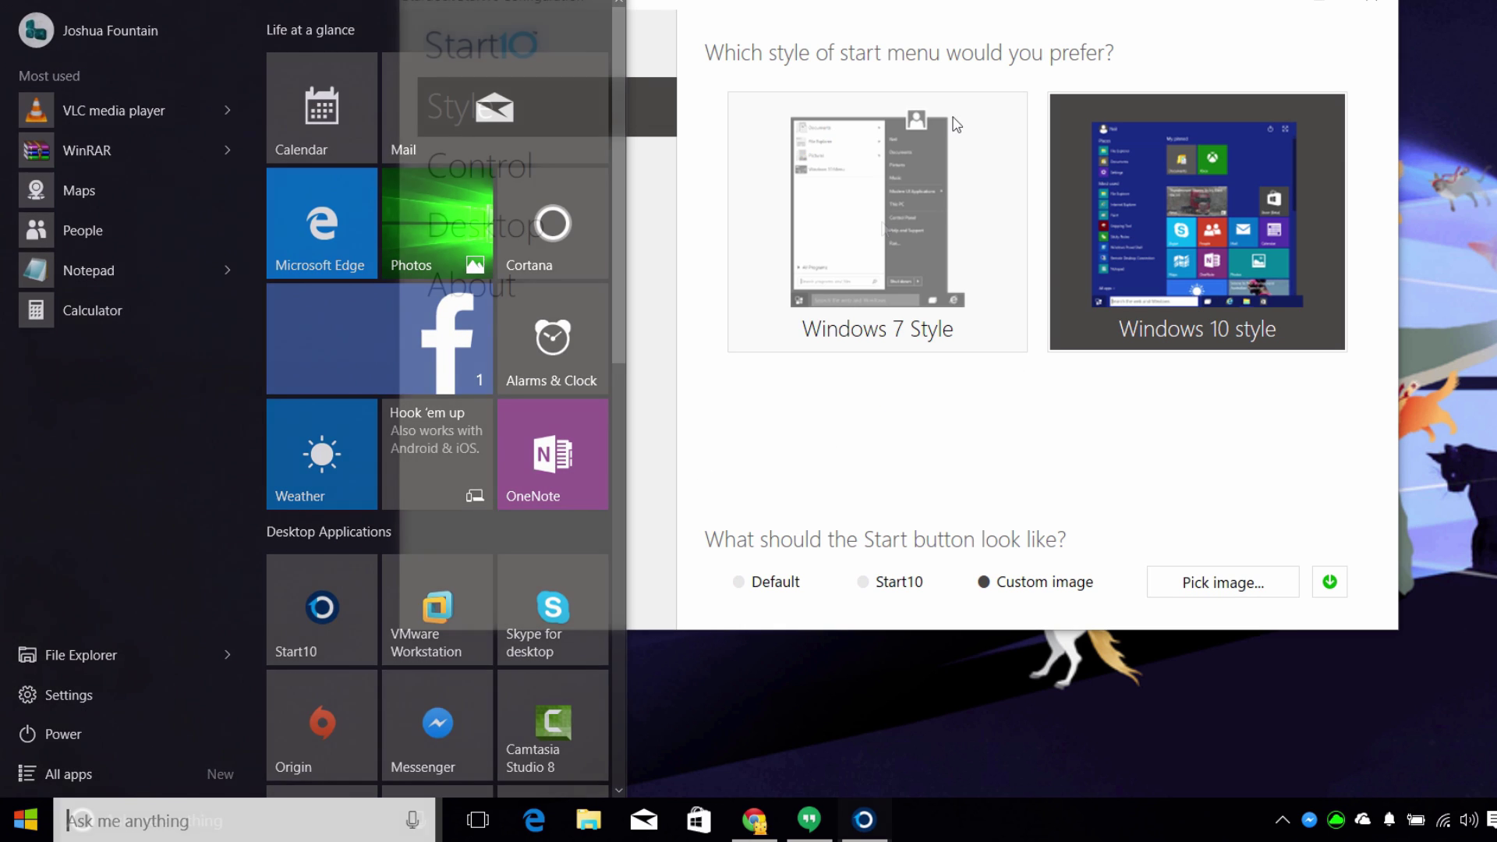
{"action": "left_click", "coordinate": [883, 228]}
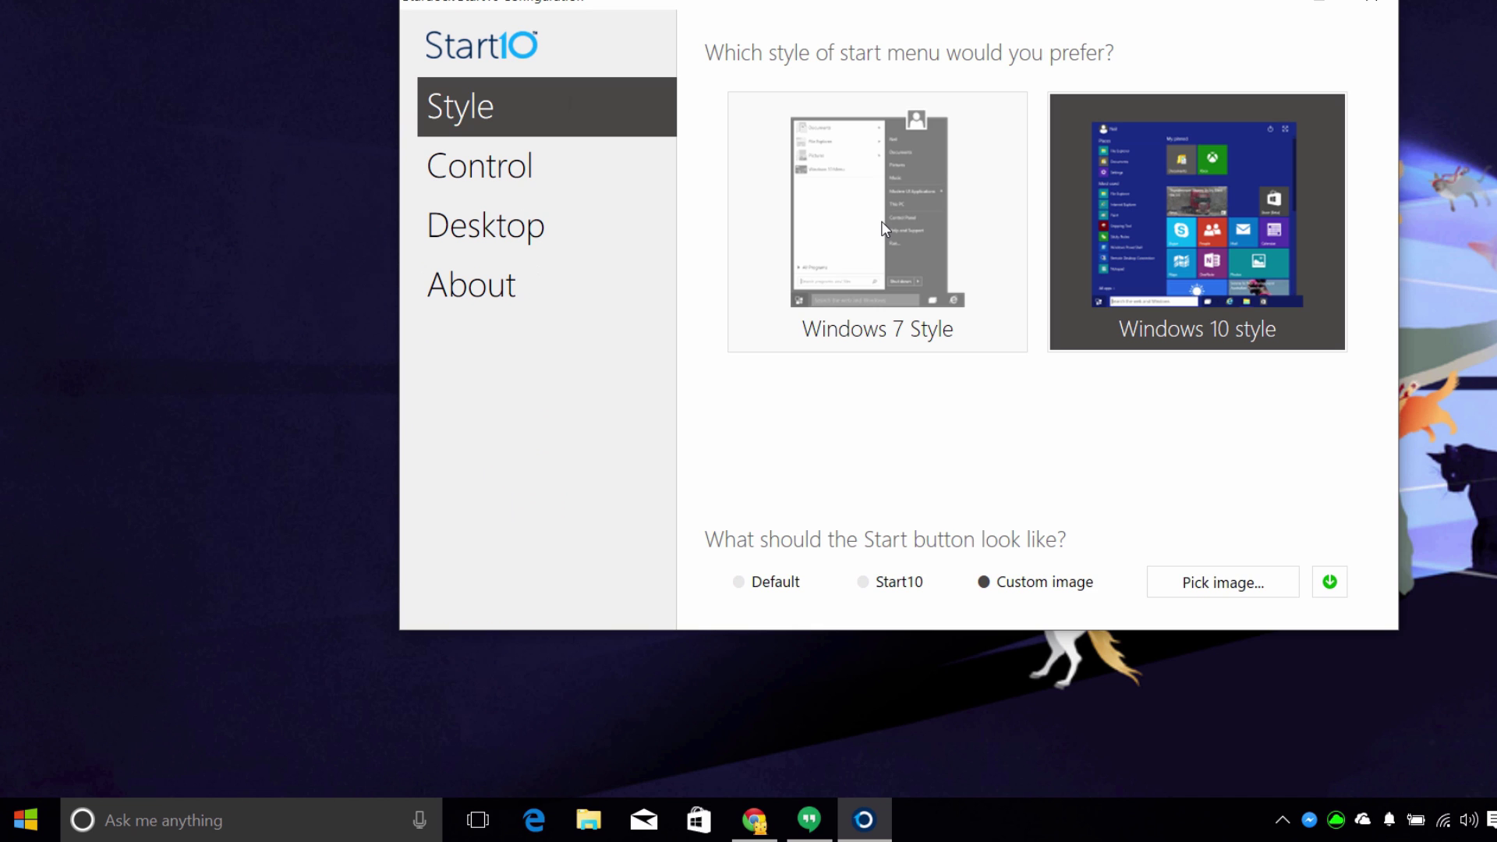
{"action": "left_click", "coordinate": [884, 228]}
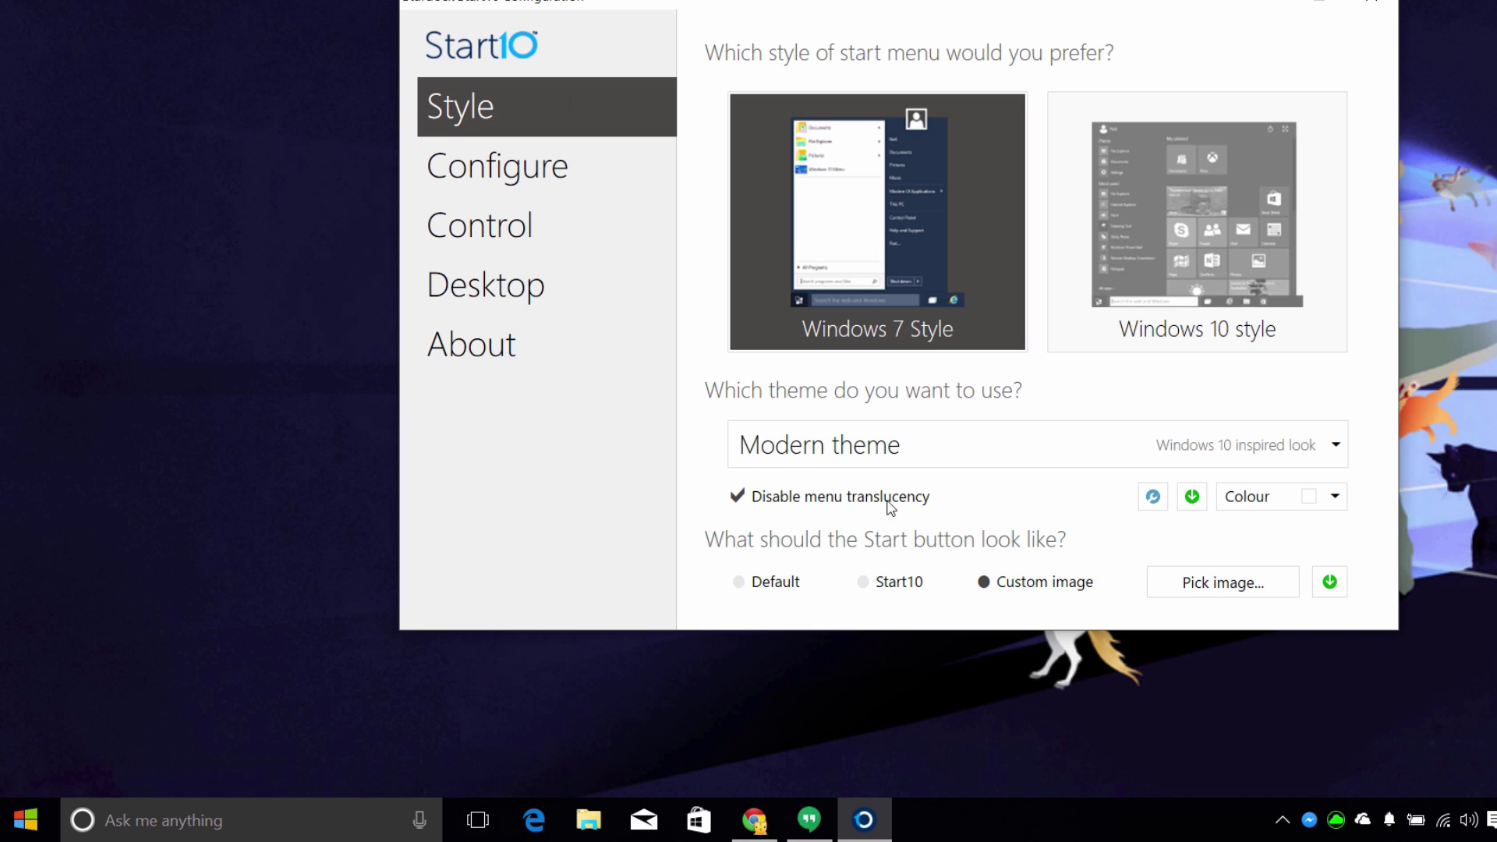
{"action": "left_click", "coordinate": [842, 447]}
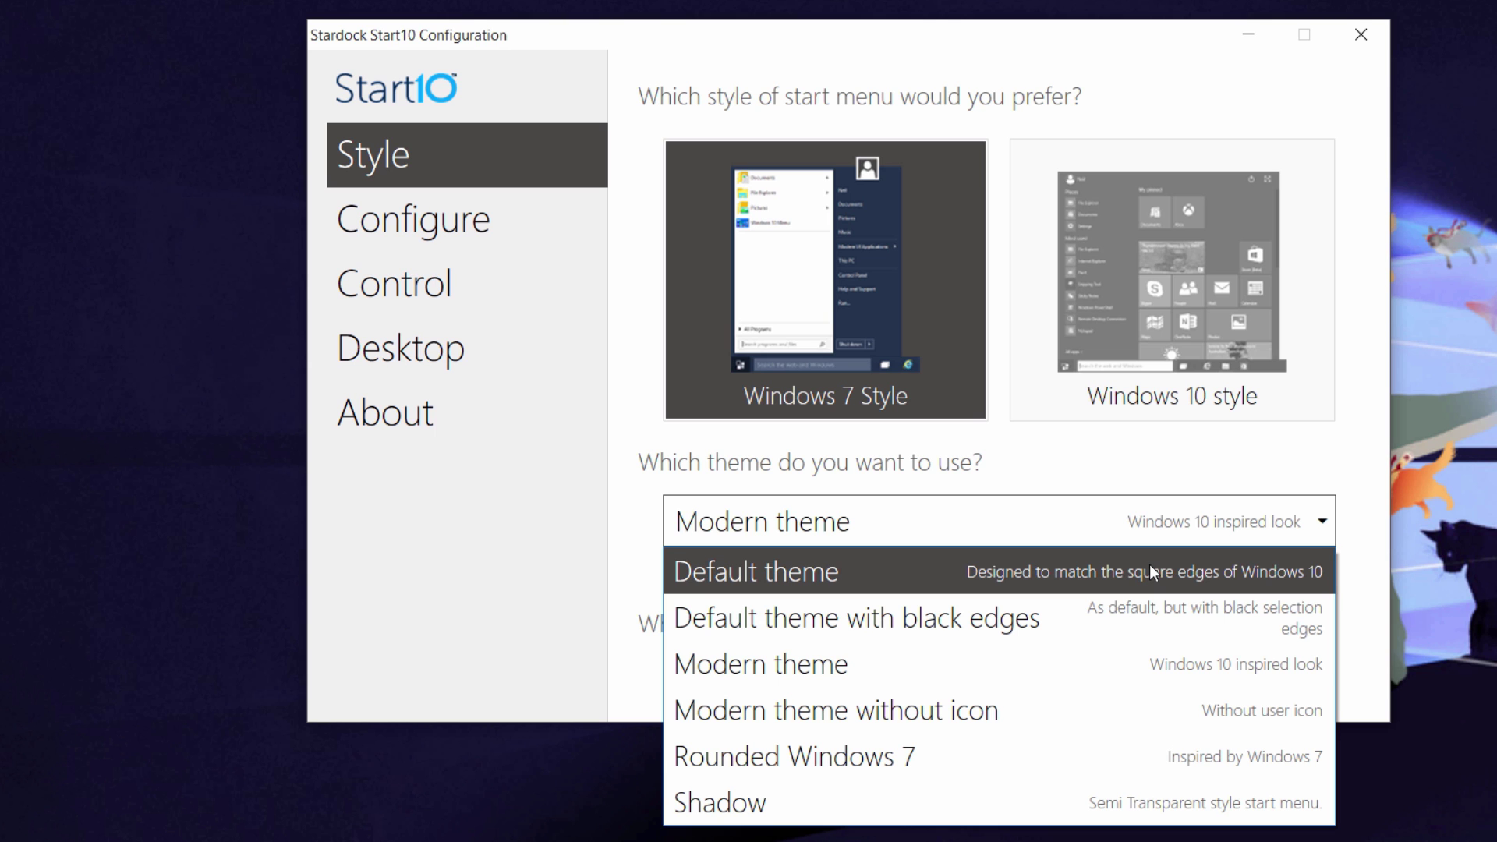
{"action": "left_click", "coordinate": [396, 226]}
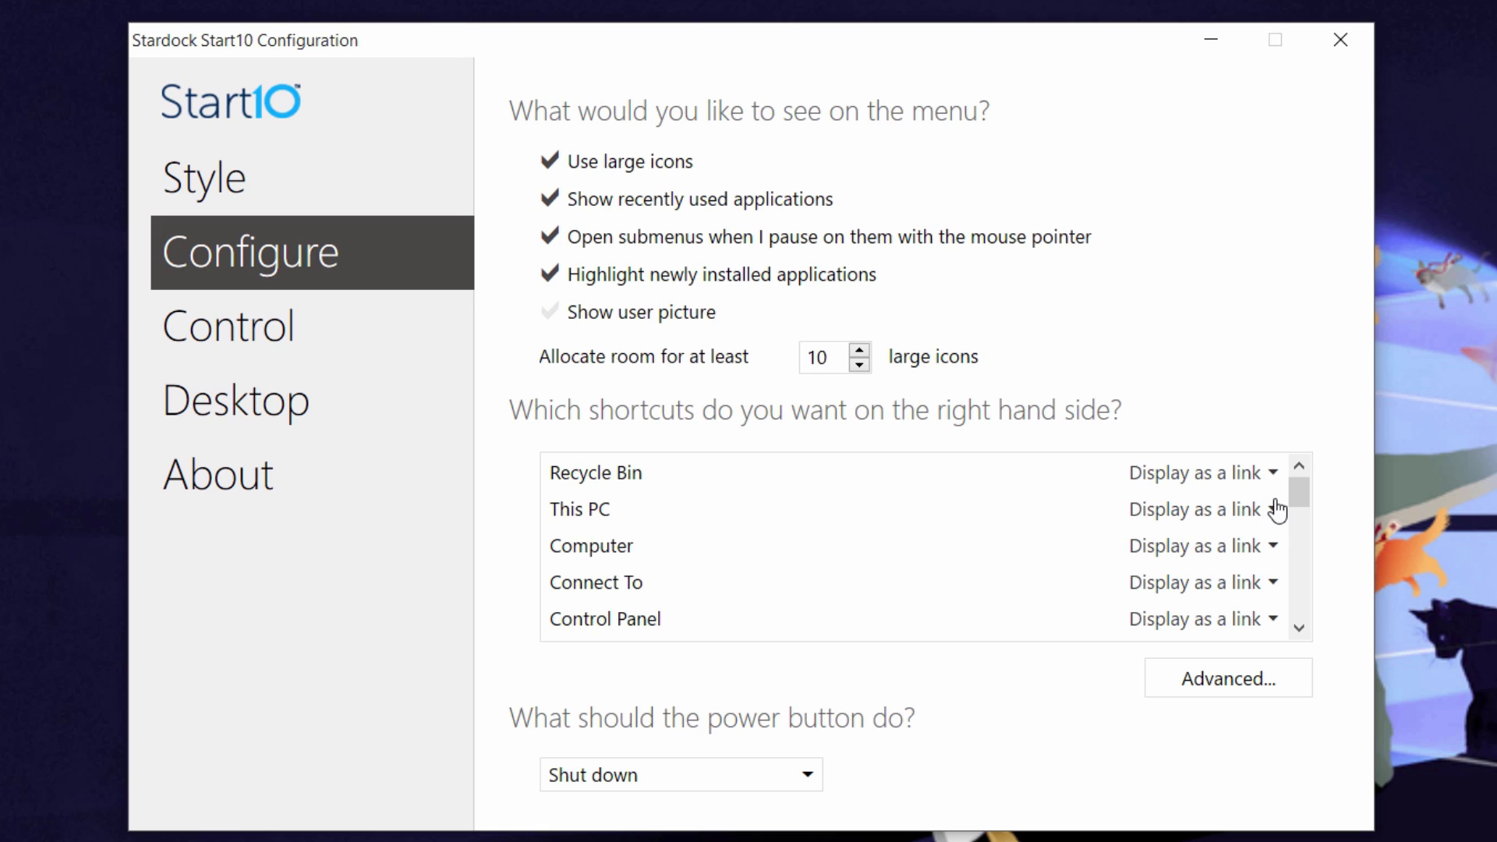
- Review the Advanced places settings, then set the power button action to Sleep
{"action": "left_click", "coordinate": [1154, 691]}
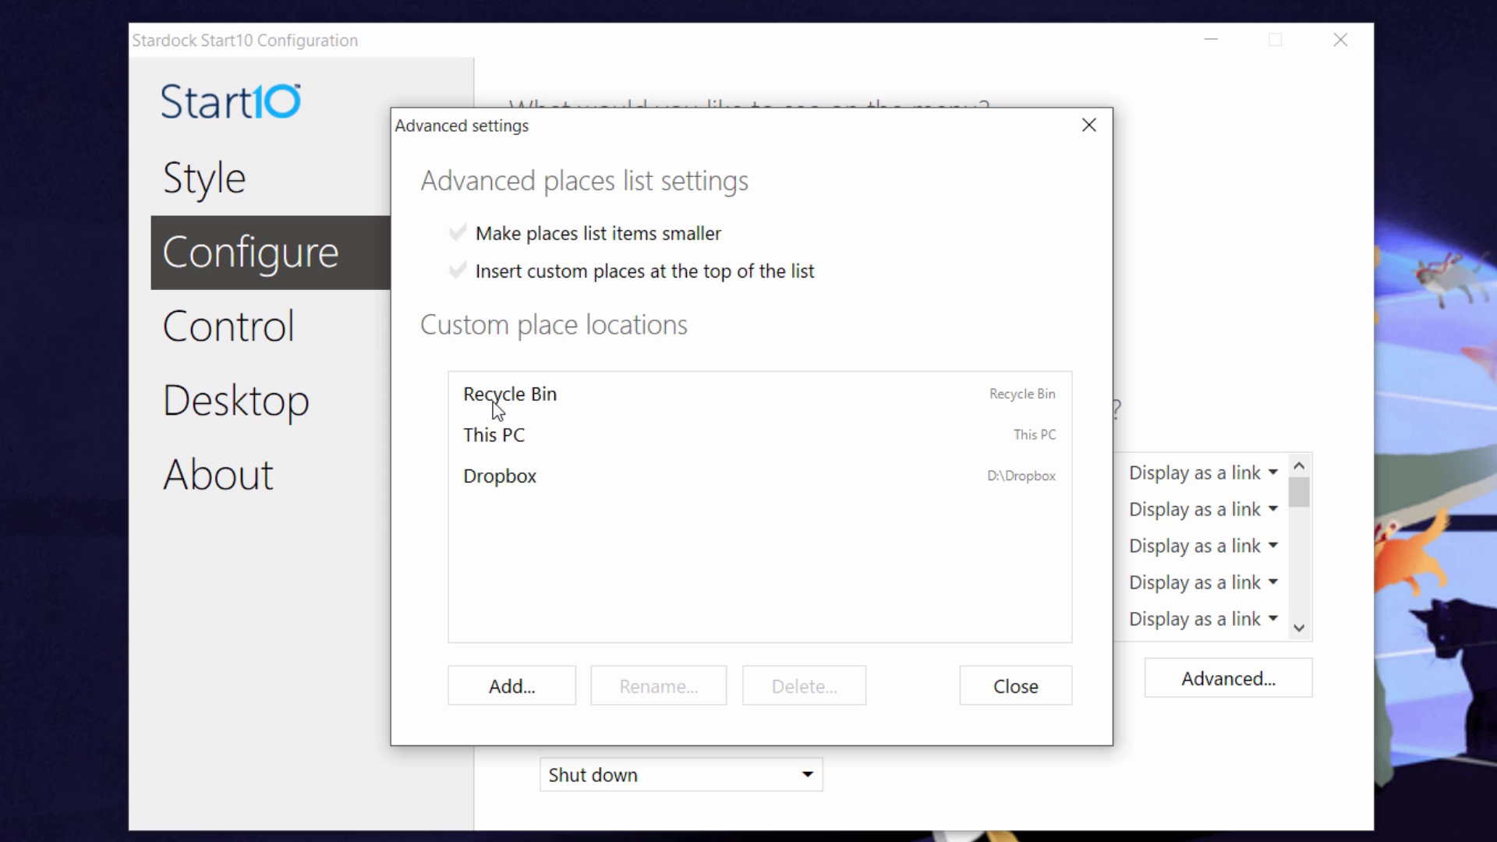
{"action": "left_click", "coordinate": [979, 685]}
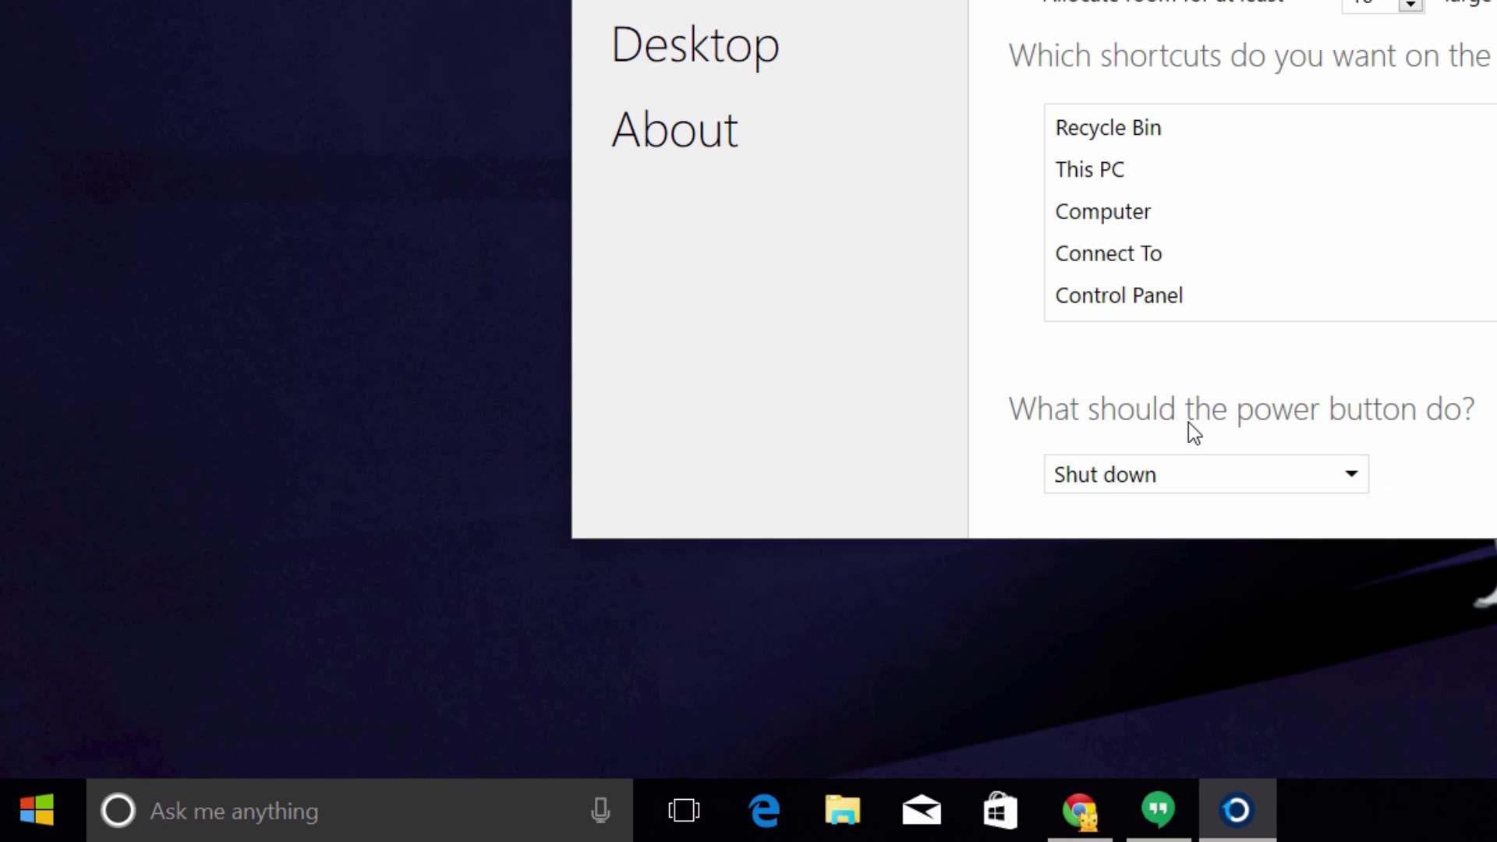
{"action": "left_click", "coordinate": [1126, 478]}
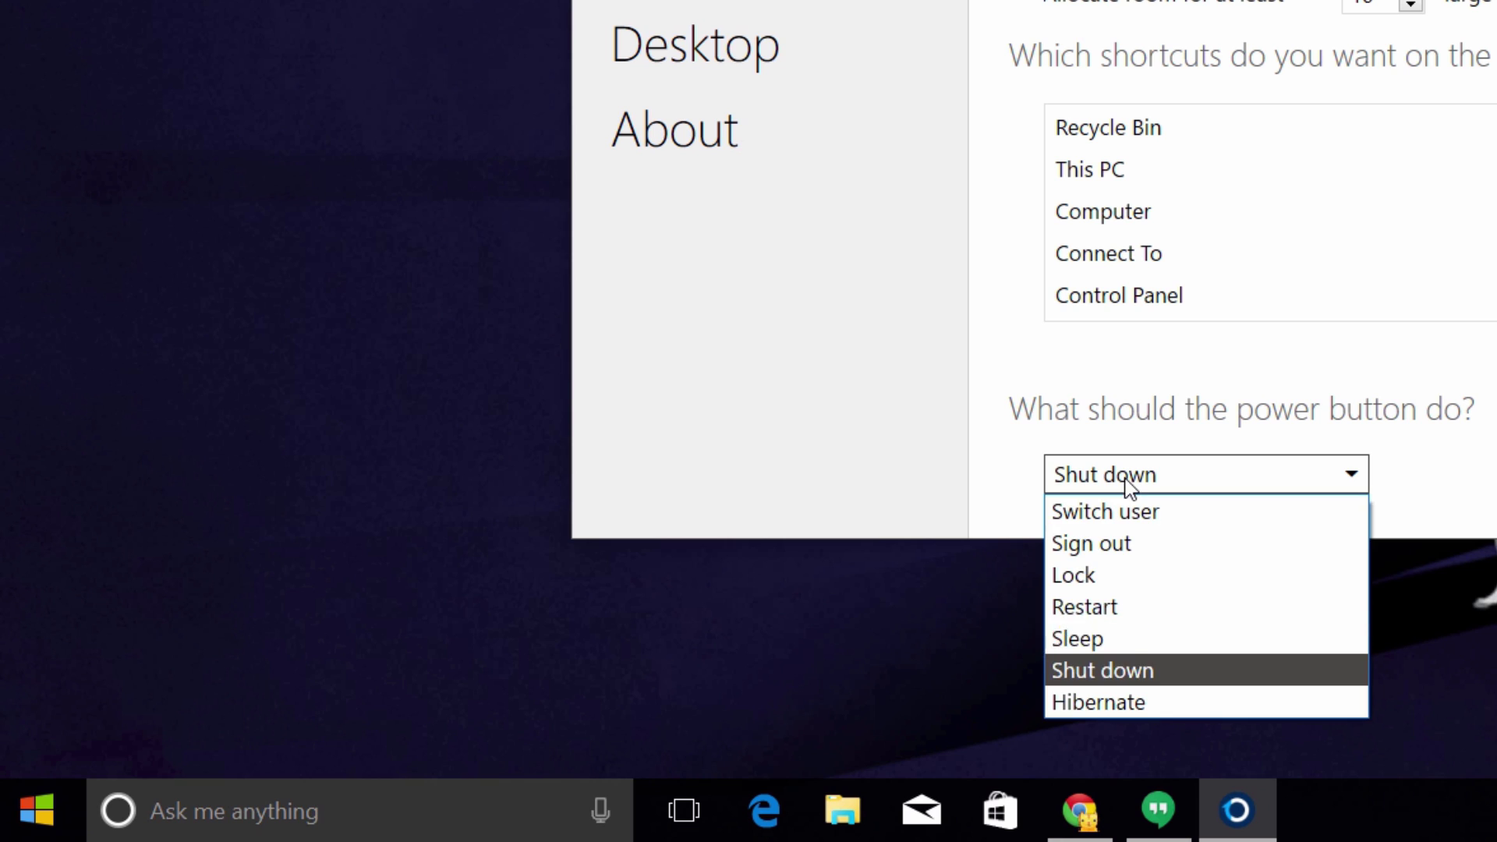
{"action": "left_click", "coordinate": [1084, 640]}
- Verify the Sleep power button and other power options in the Start menu, then go to Control
{"action": "left_click", "coordinate": [28, 830]}
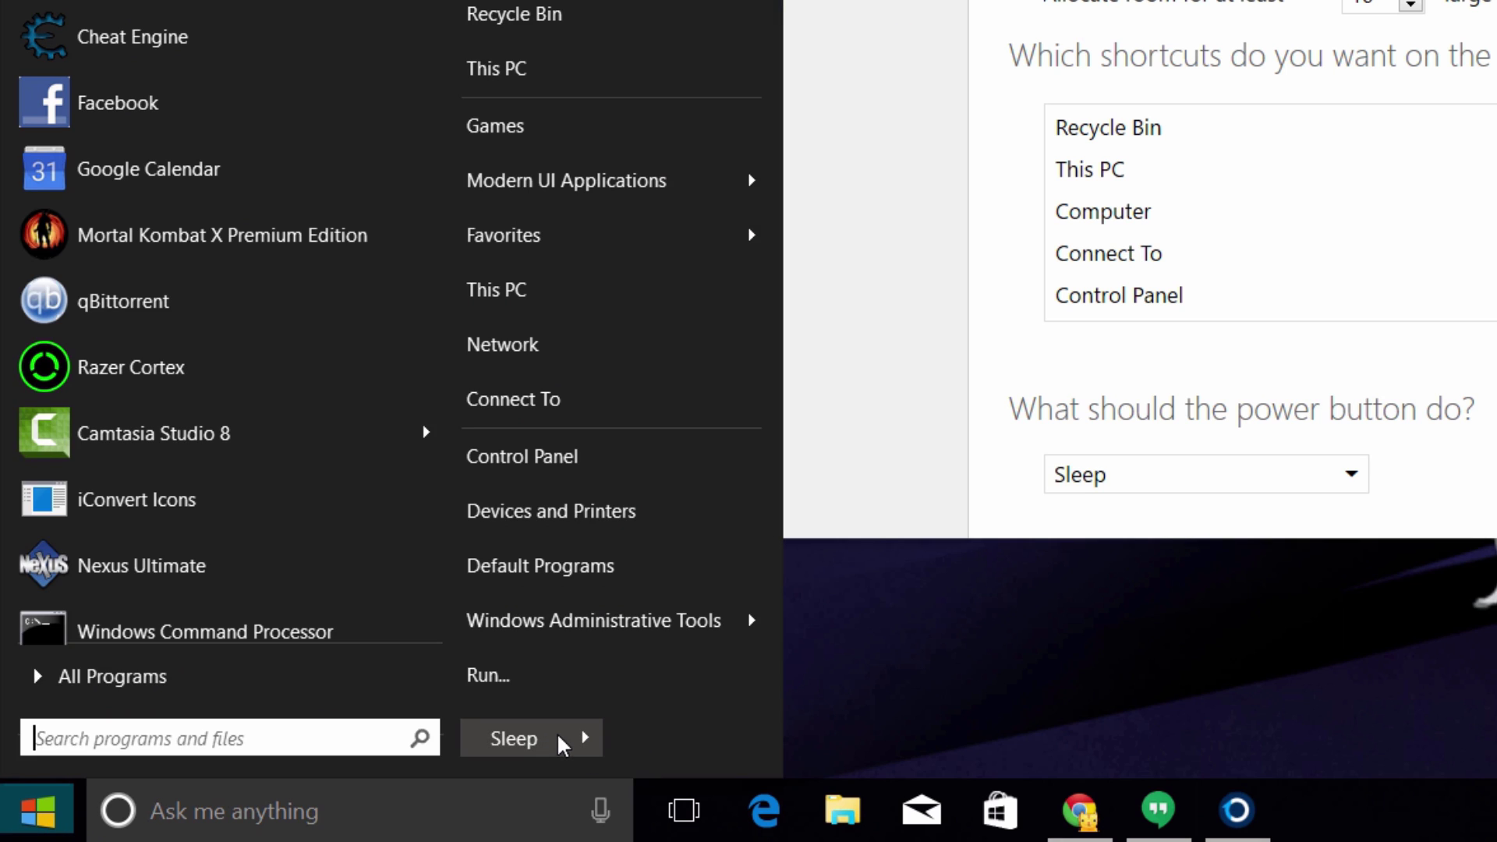
{"action": "left_click", "coordinate": [585, 737]}
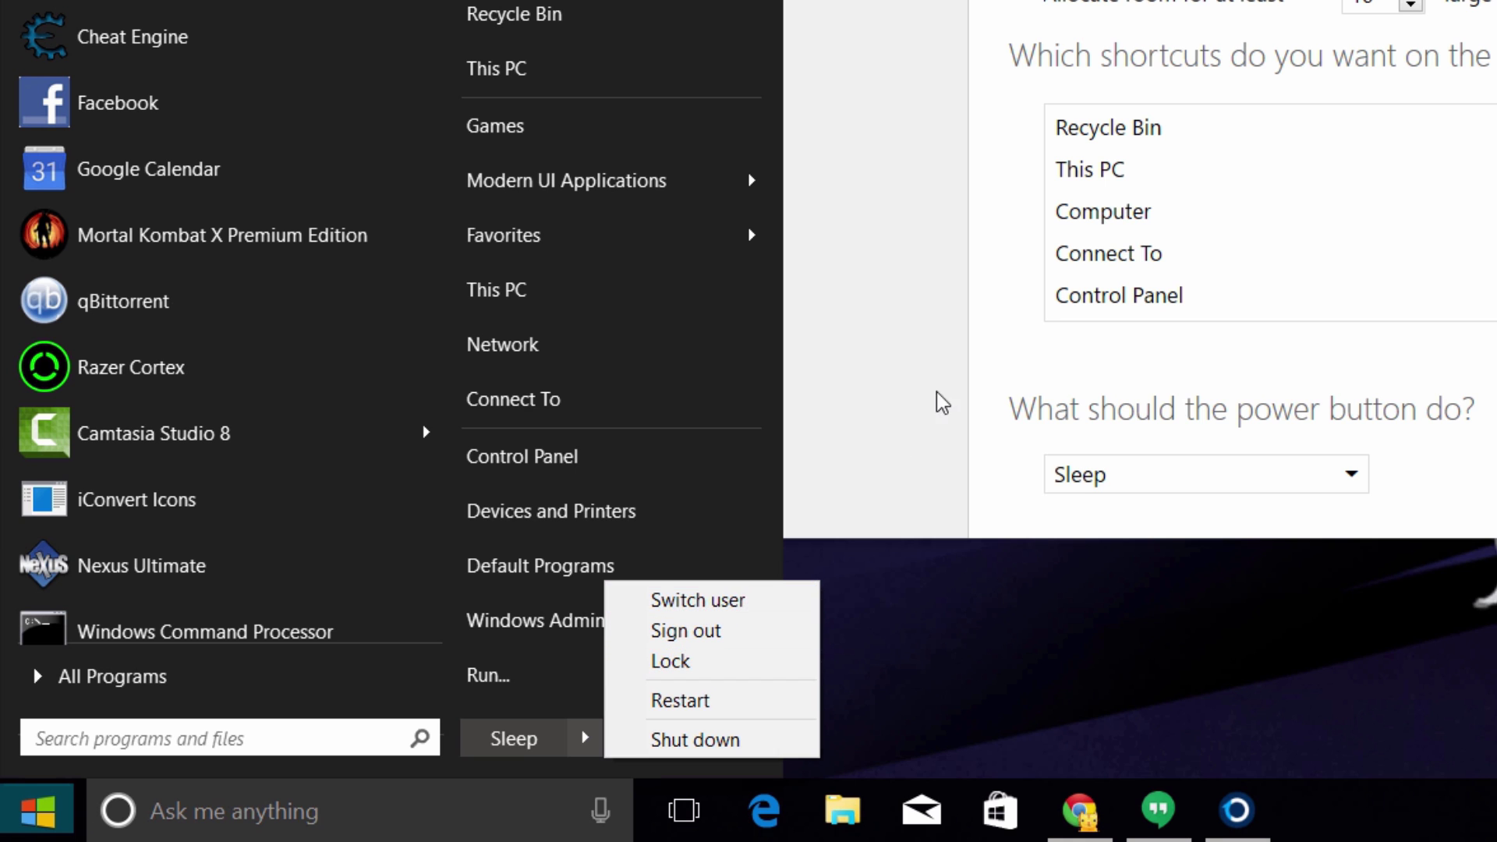
{"action": "left_click", "coordinate": [1056, 288]}
{"action": "left_click", "coordinate": [705, 40]}
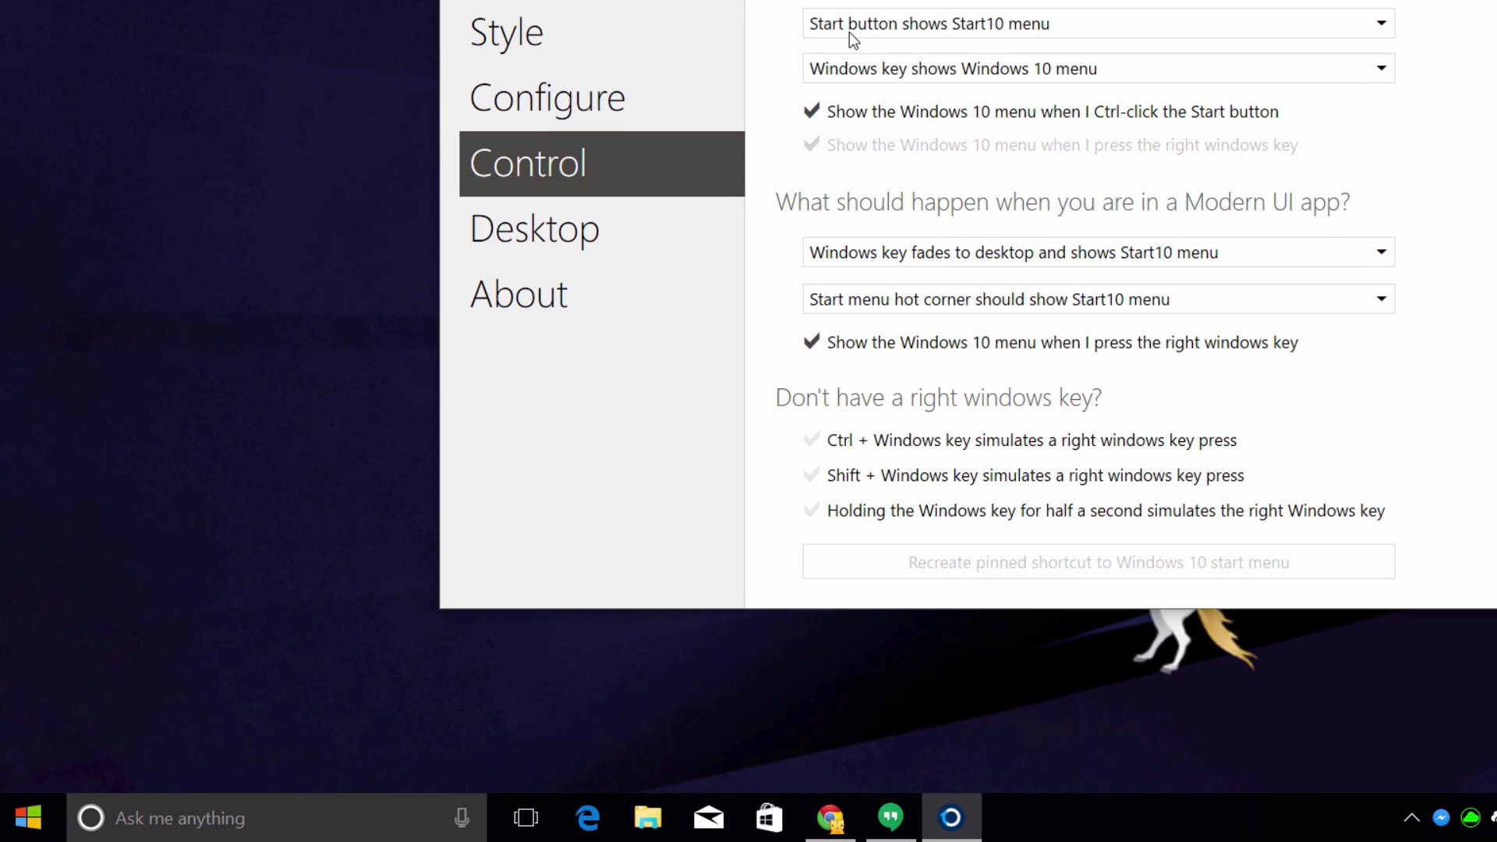
- Test the Start button's Start10 menu and the Windows key's Windows 10 menu, then go to Desktop
{"action": "left_click", "coordinate": [36, 816]}
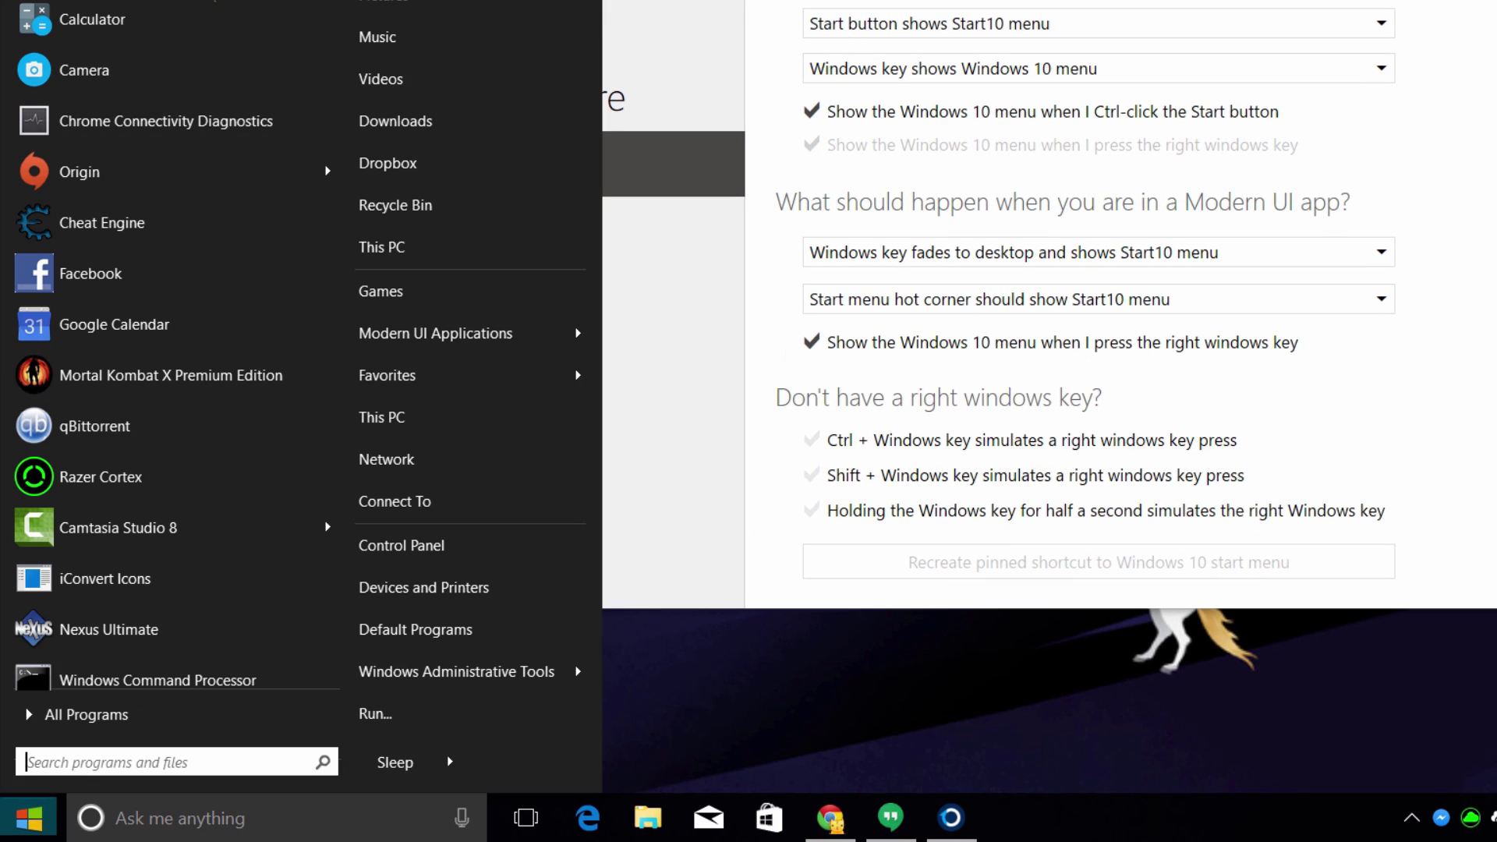
{"action": "left_click", "coordinate": [807, 74]}
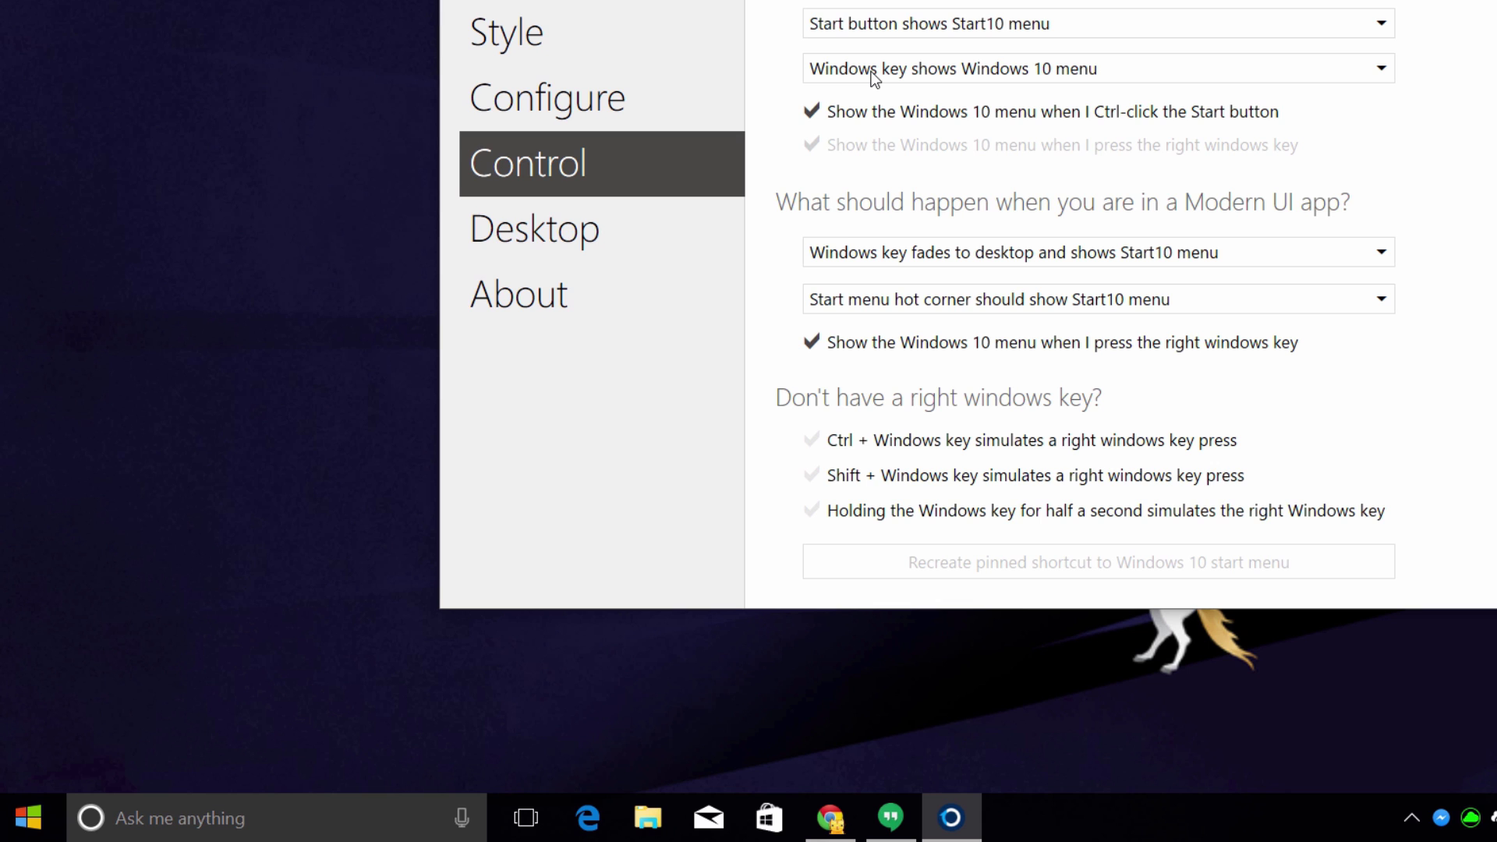
{"action": "key", "text": "super"}
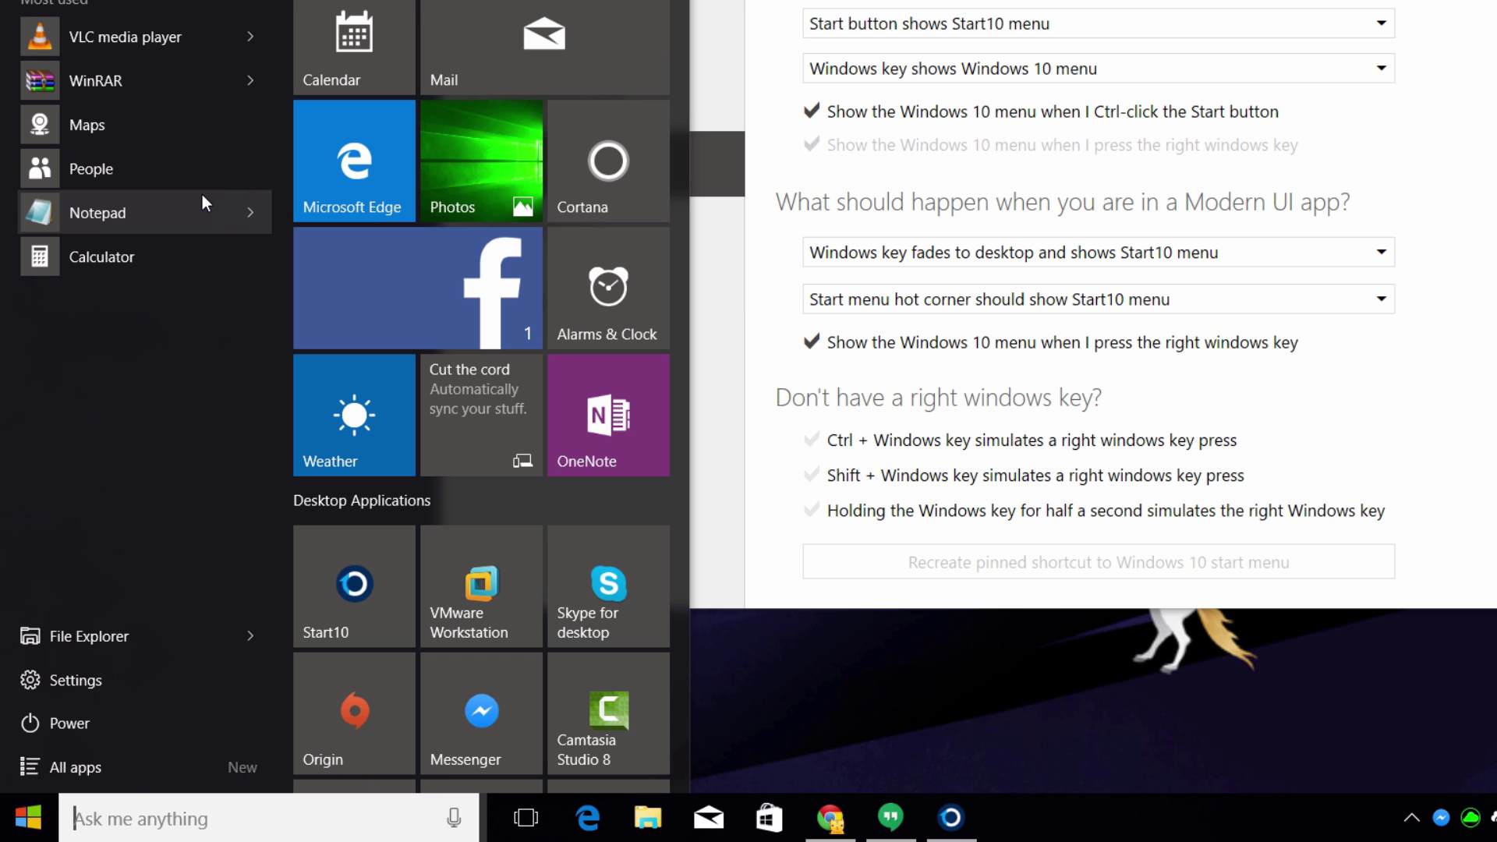
{"action": "key", "text": "Escape"}
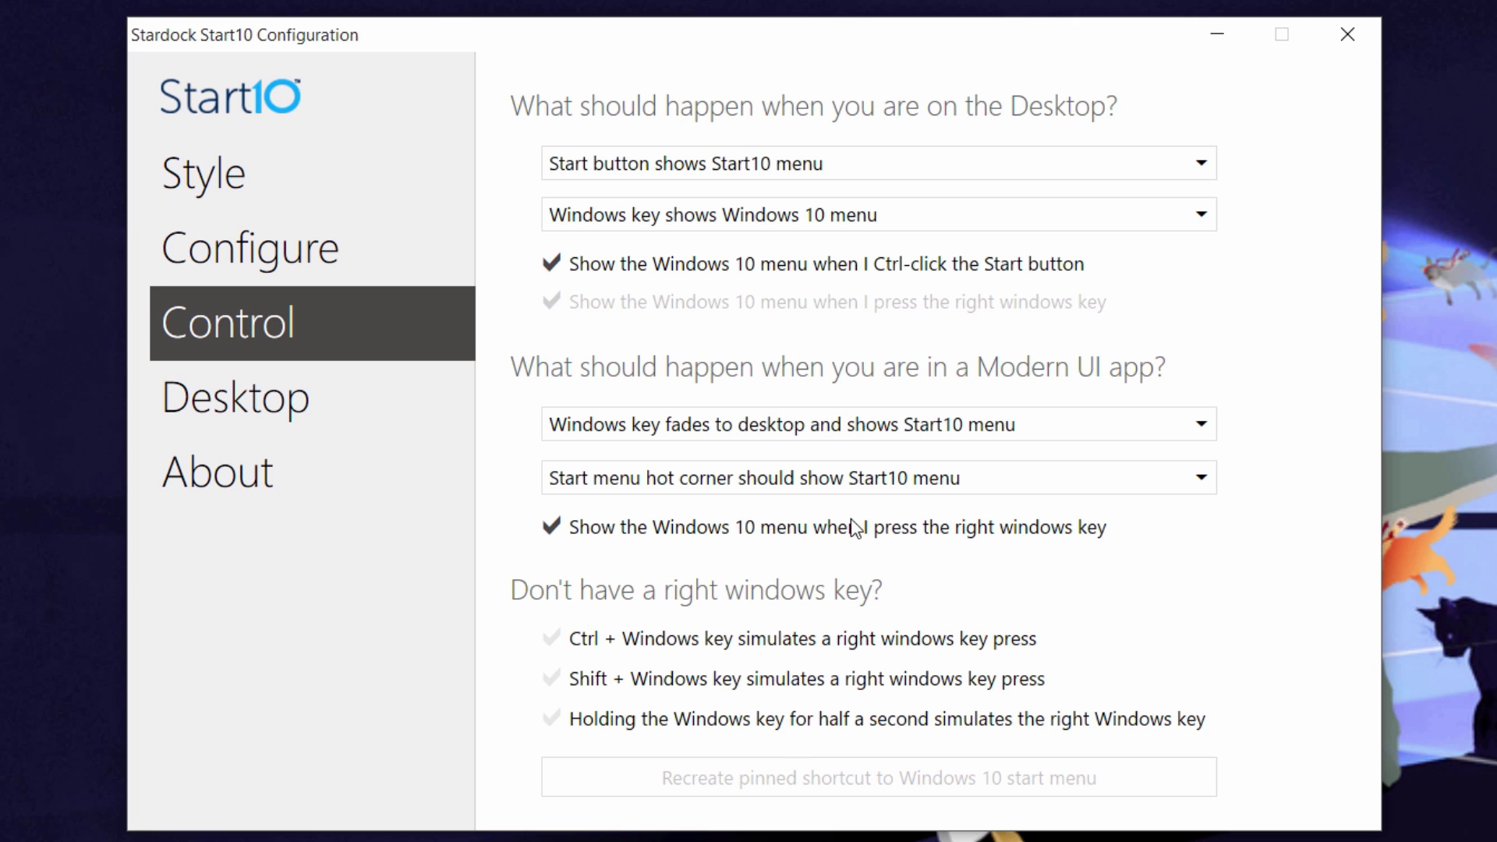
{"action": "left_click", "coordinate": [261, 400]}
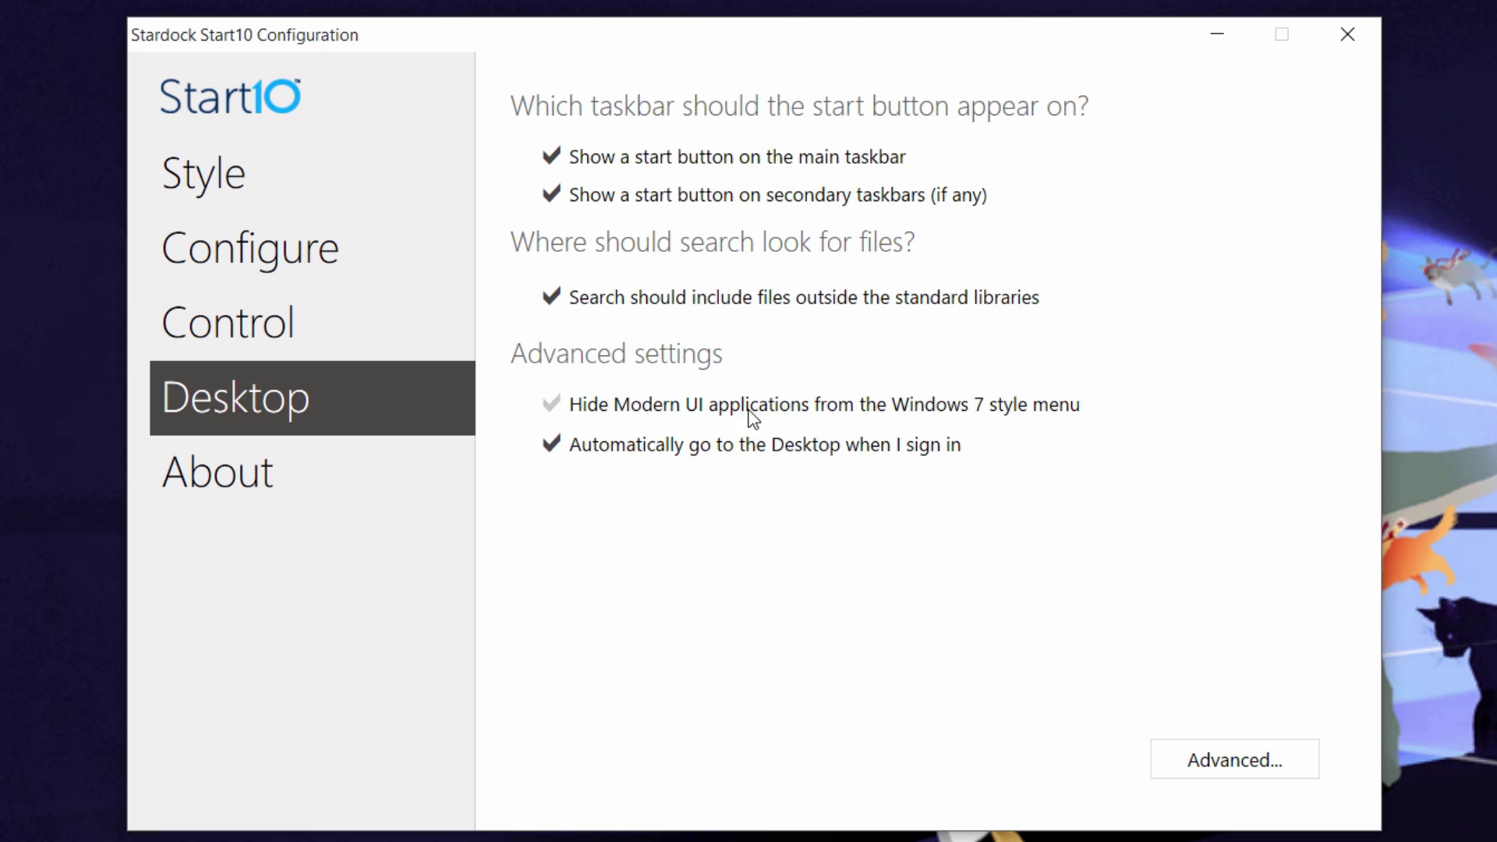
- Move down to the About page in the Start10 configuration window
{"action": "key", "text": "Down"}
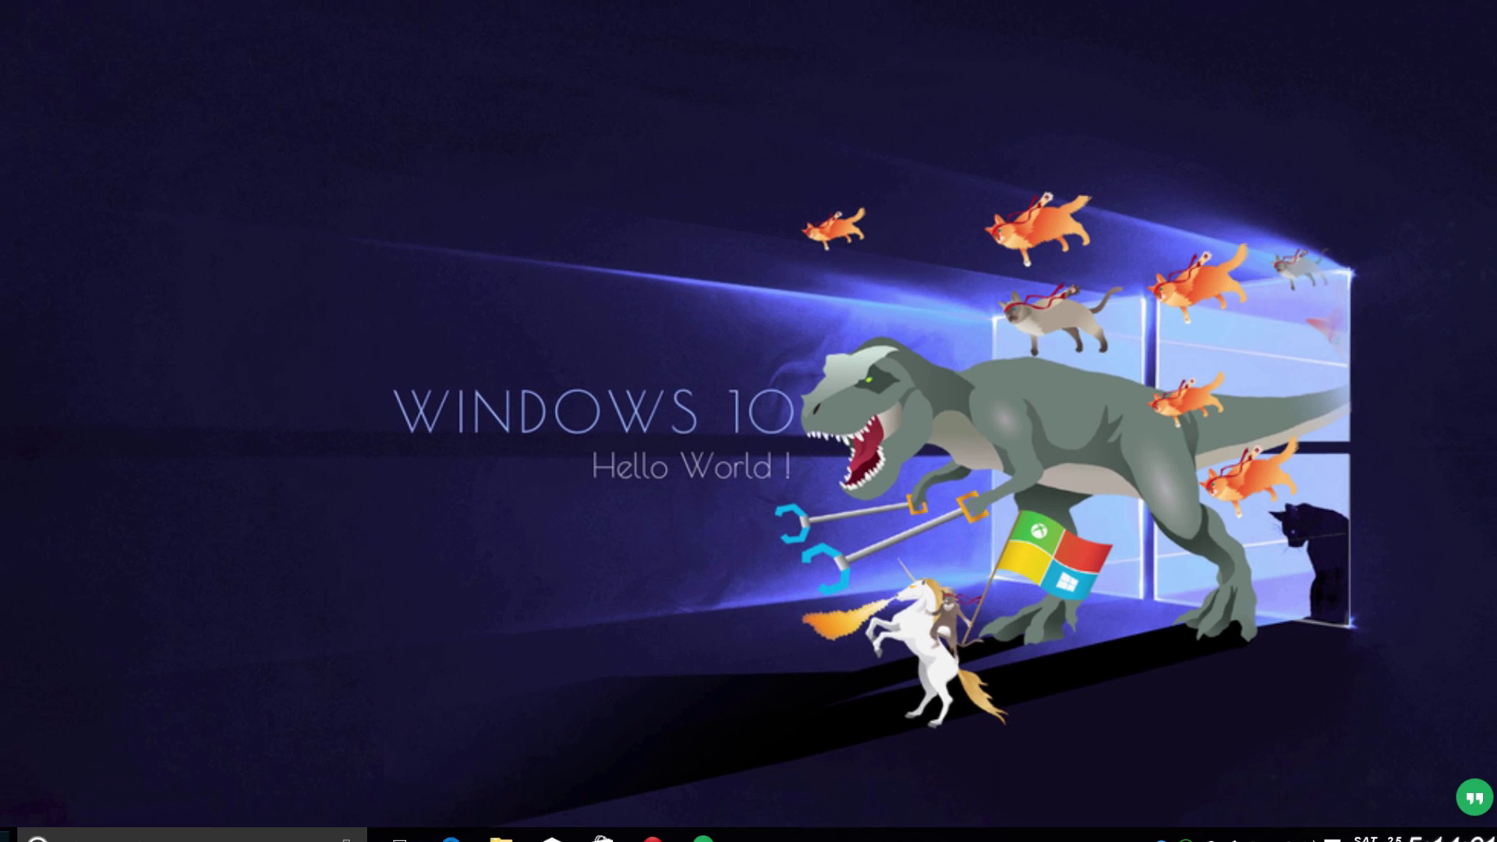
- Bring up the tiled Windows 10 Start menu with the Windows key
{"action": "key", "text": "super"}
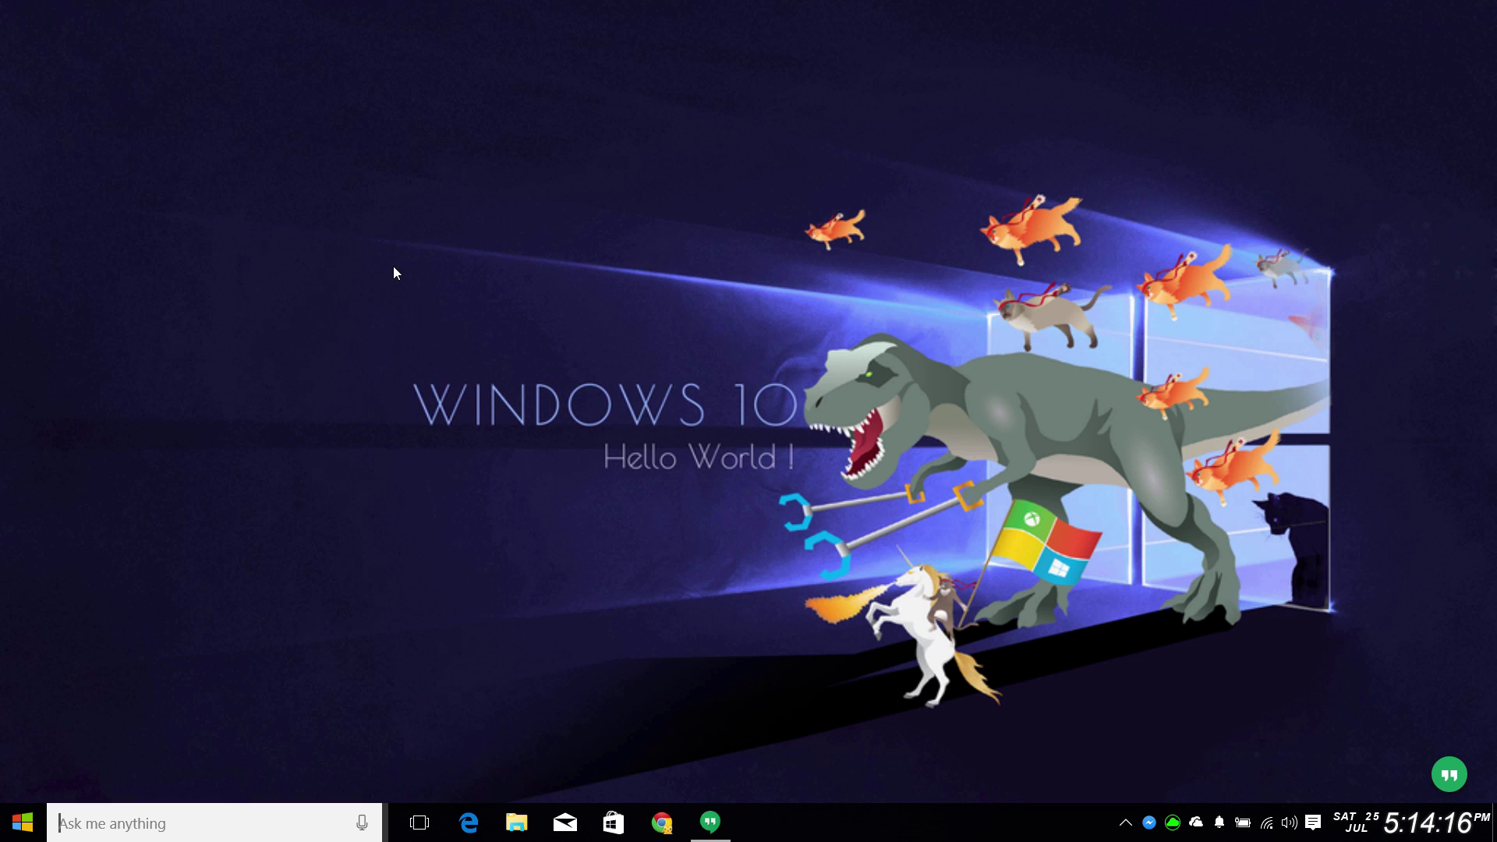
{"action": "key", "text": "super"}
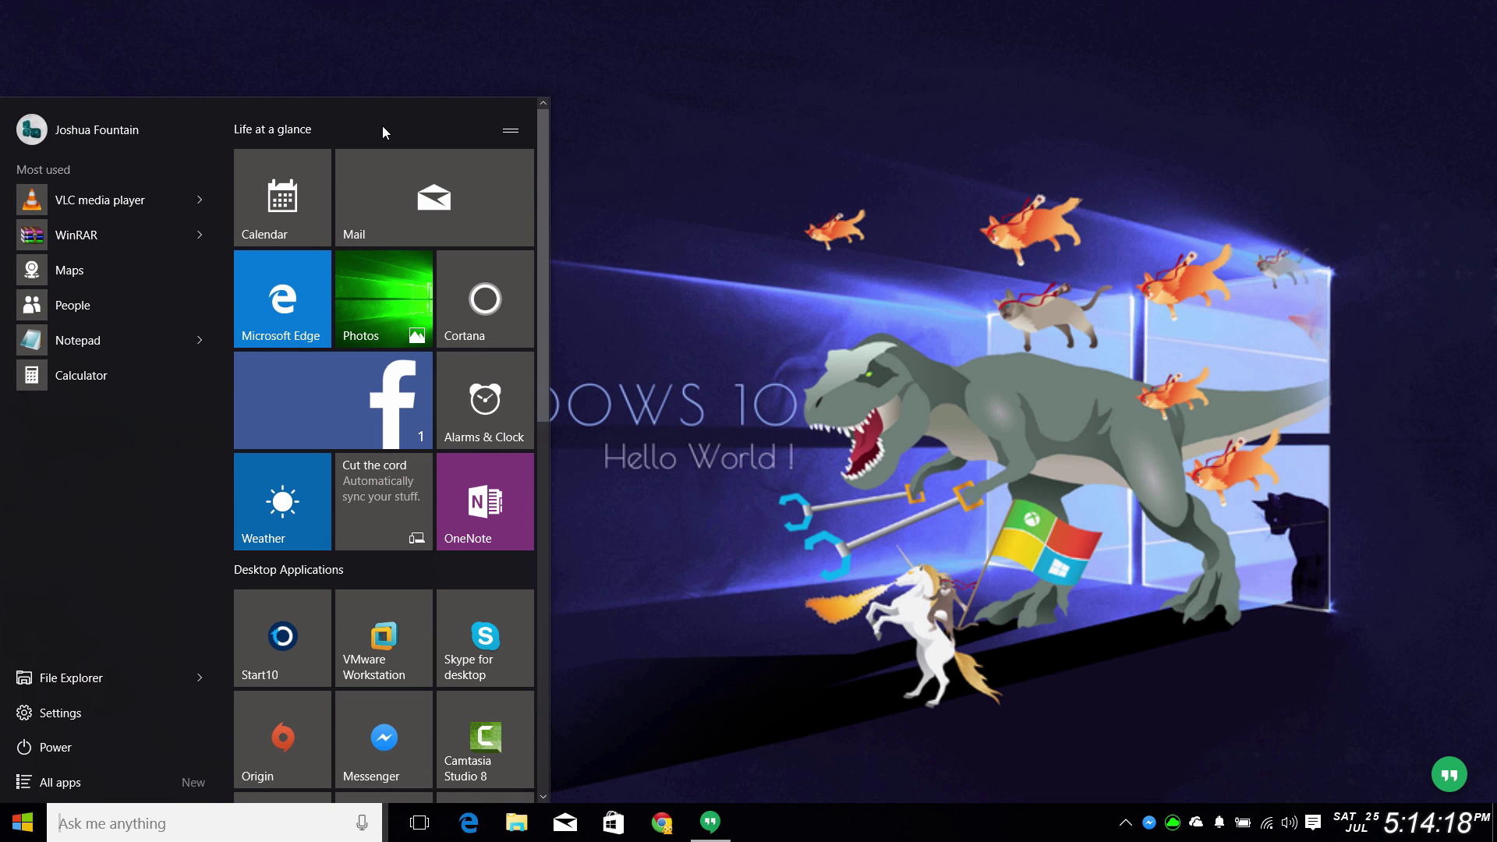